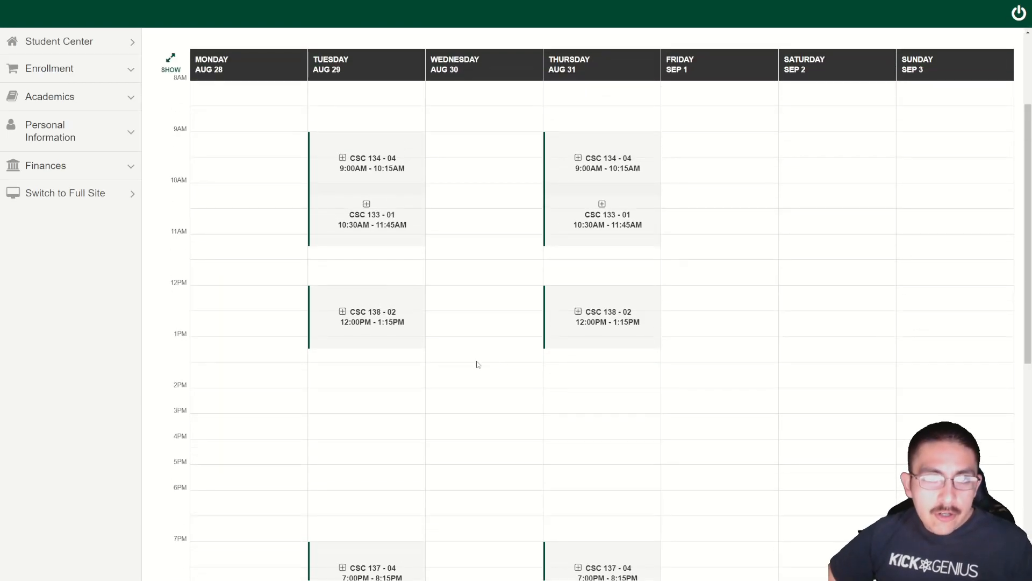
scroll(266, 217, "up", 2)
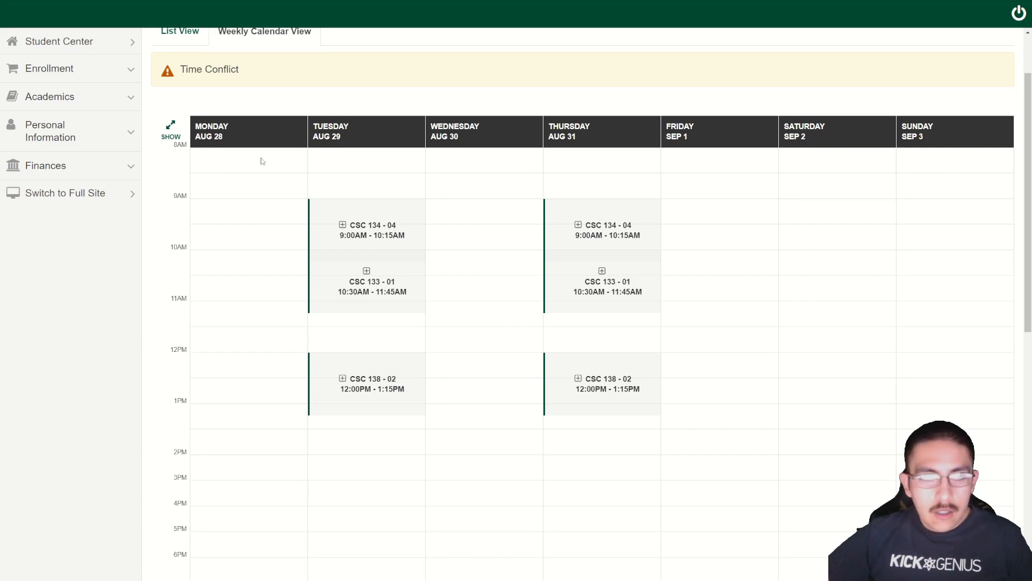
scroll(262, 161, "down", 2)
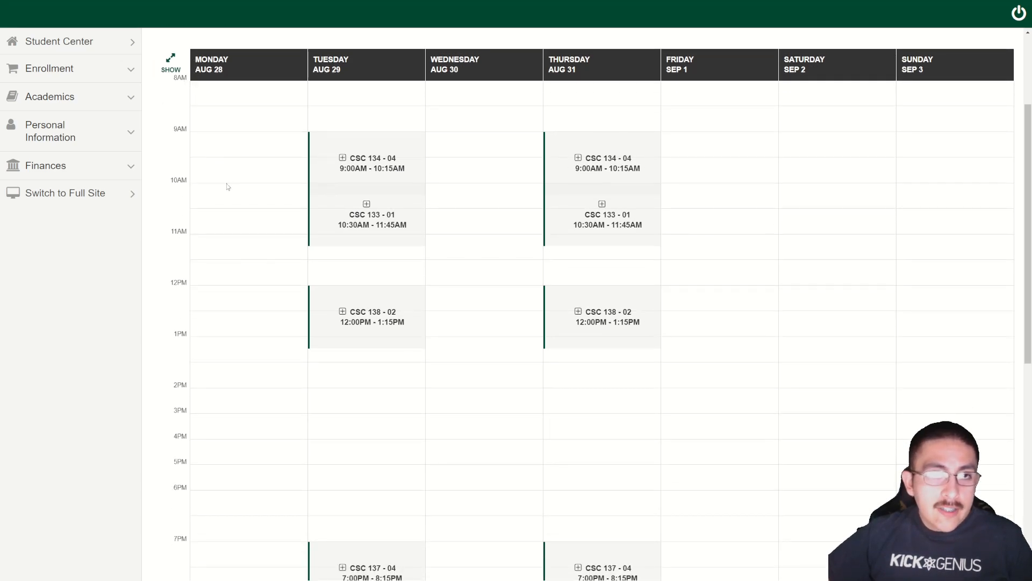
scroll(243, 242, "down", 2)
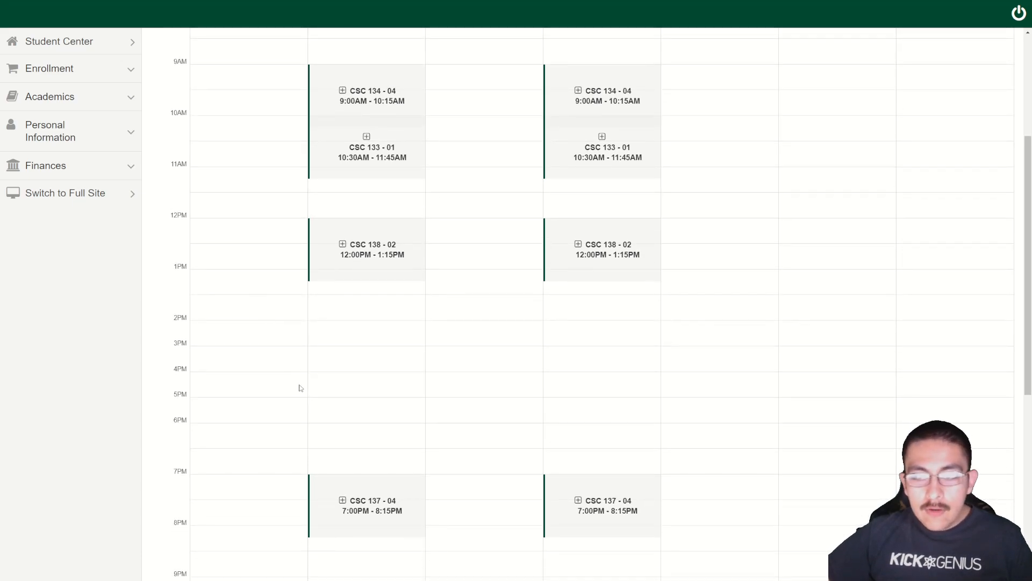
scroll(298, 388, "up", 2)
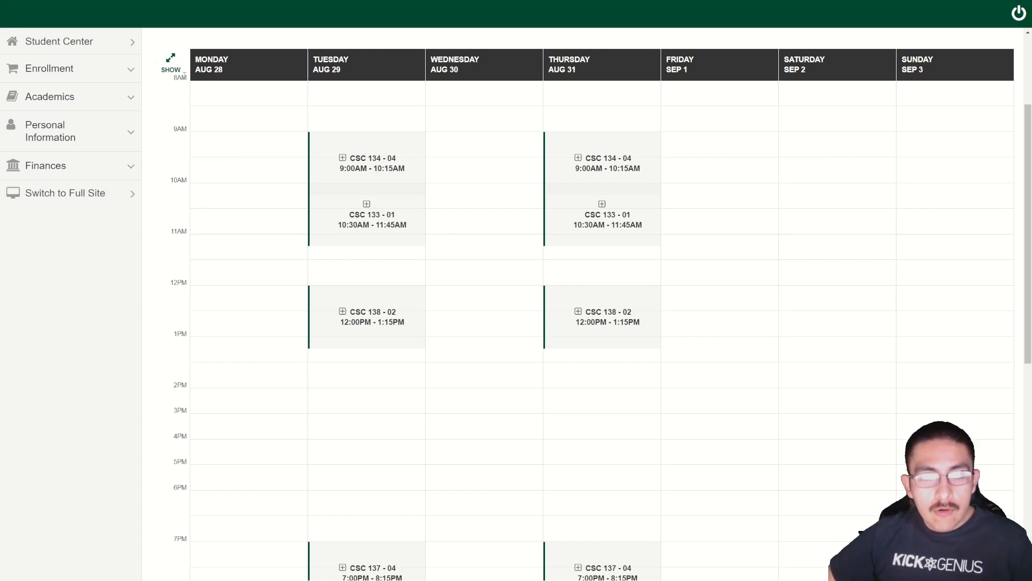
left_click_drag(184, 79, 191, 186)
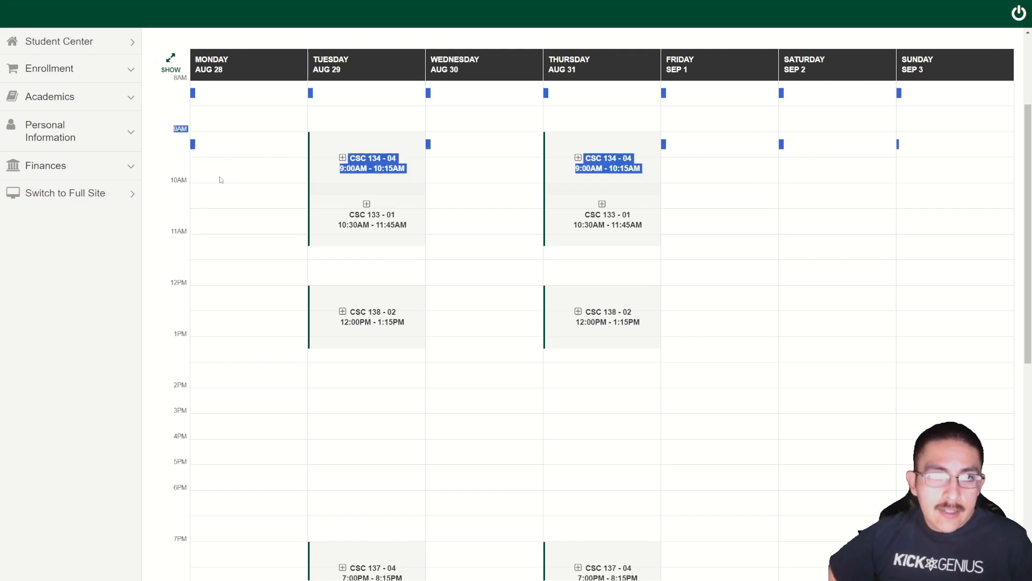
left_click(184, 85)
scroll(184, 85, "down", 3)
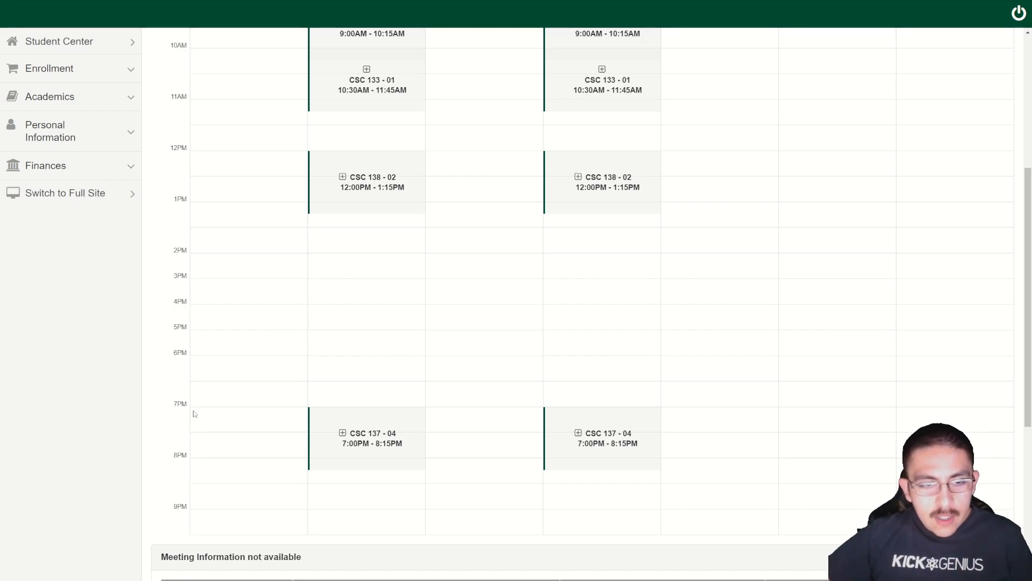
scroll(193, 411, "down", 1)
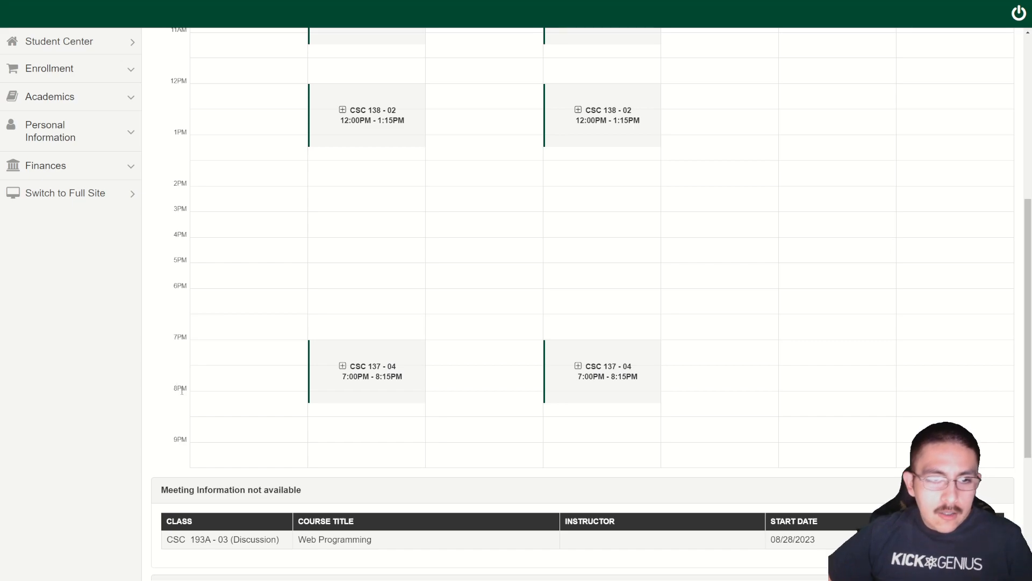
scroll(185, 398, "down", 1)
scroll(186, 391, "down", 1)
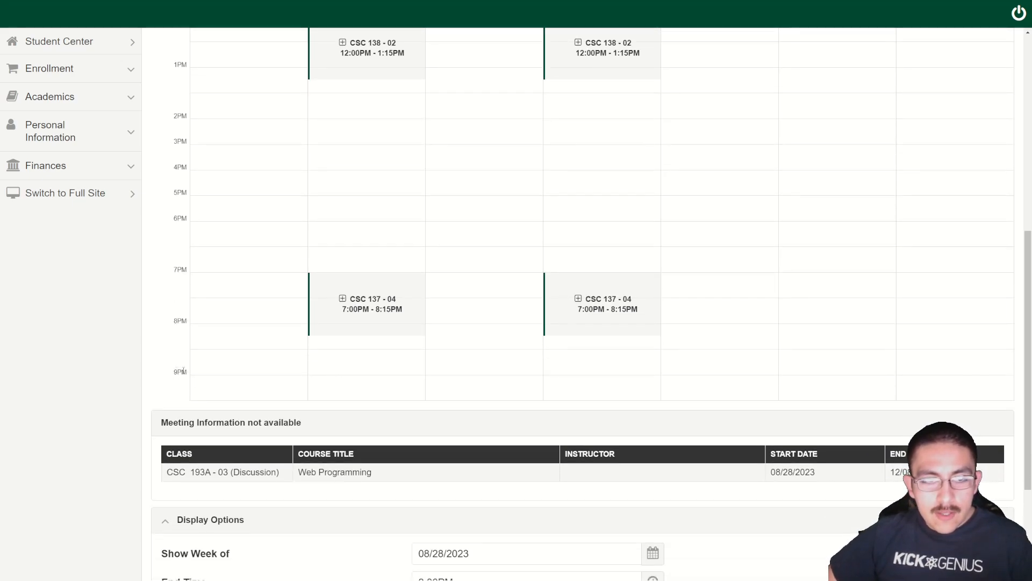
scroll(185, 370, "up", 4)
scroll(234, 346, "up", 3)
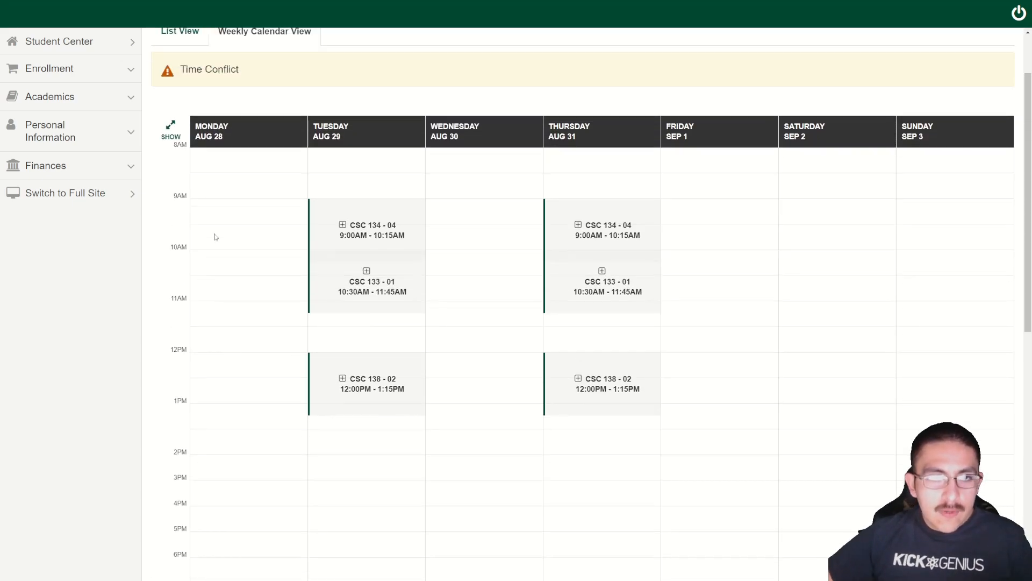
scroll(206, 209, "down", 2)
scroll(206, 208, "down", 1)
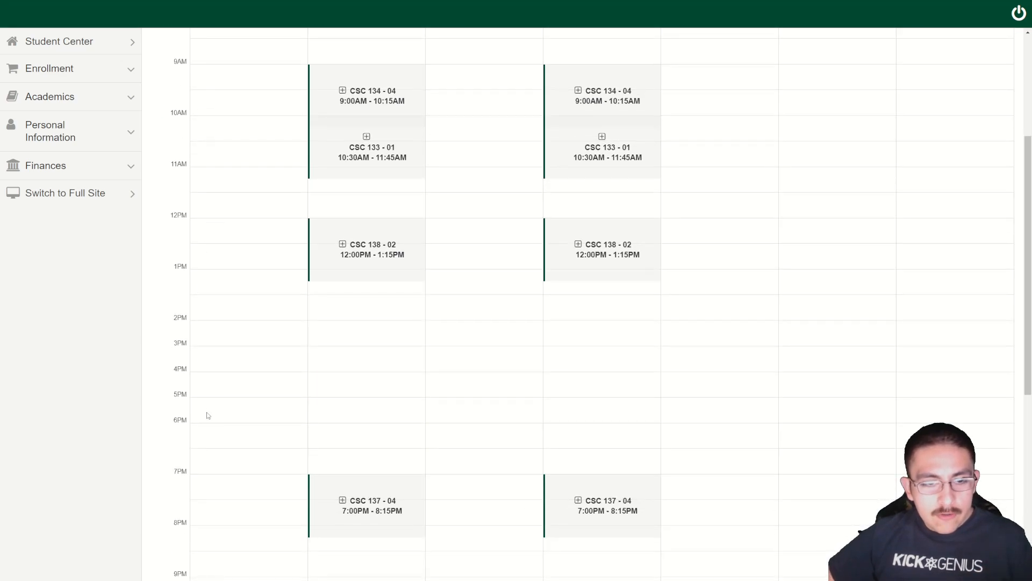
scroll(225, 462, "up", 3)
scroll(224, 462, "up", 3)
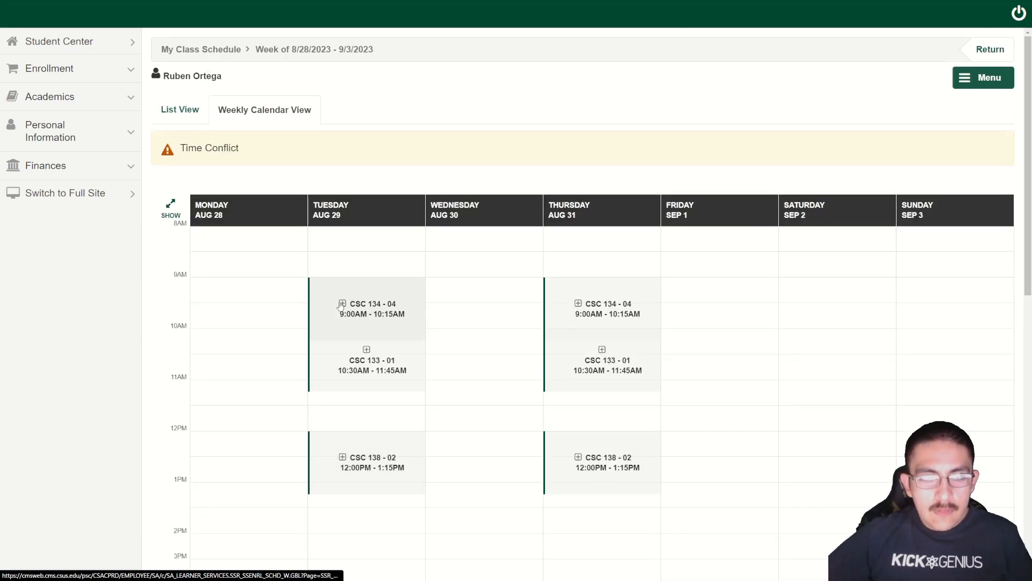
scroll(330, 239, "down", 2)
scroll(331, 239, "down", 2)
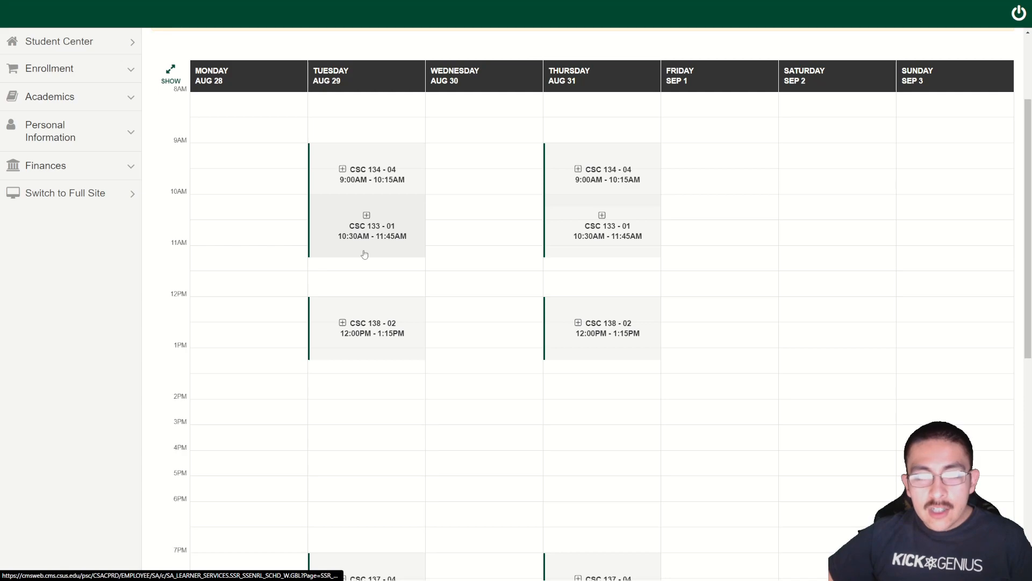
left_click(371, 171)
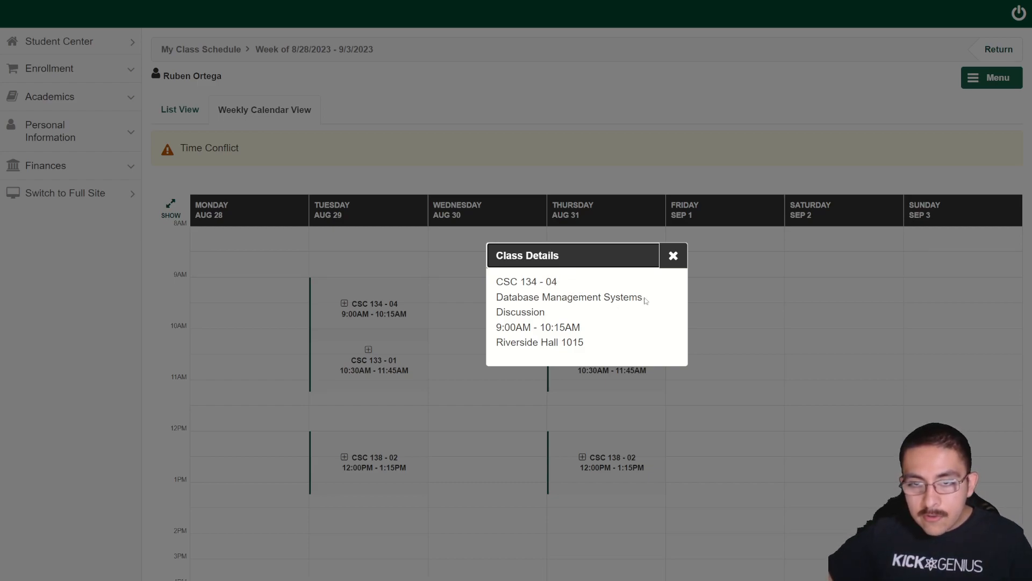
left_click_drag(643, 299, 629, 298)
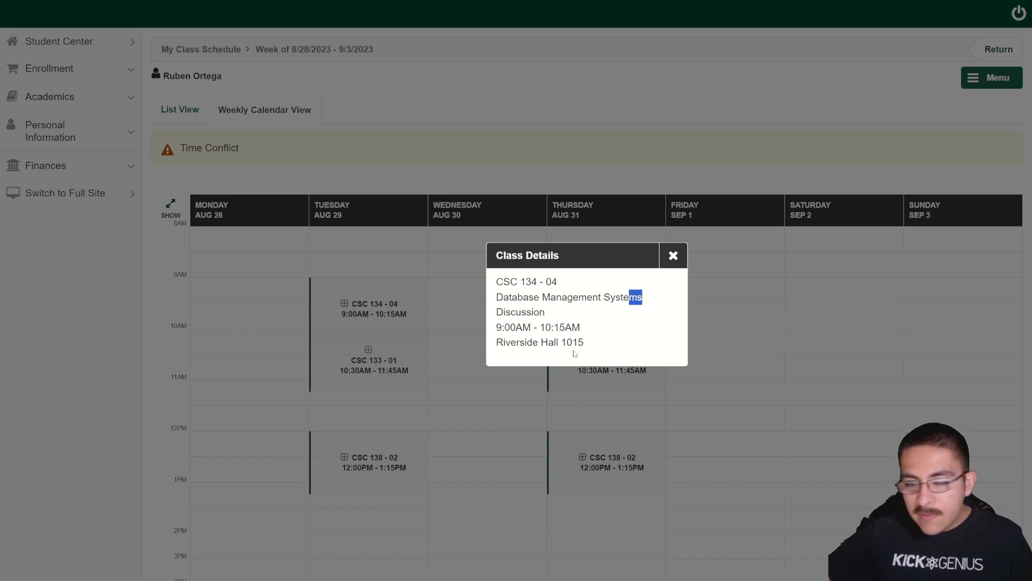
left_click(409, 385)
scroll(409, 386, "down", 1)
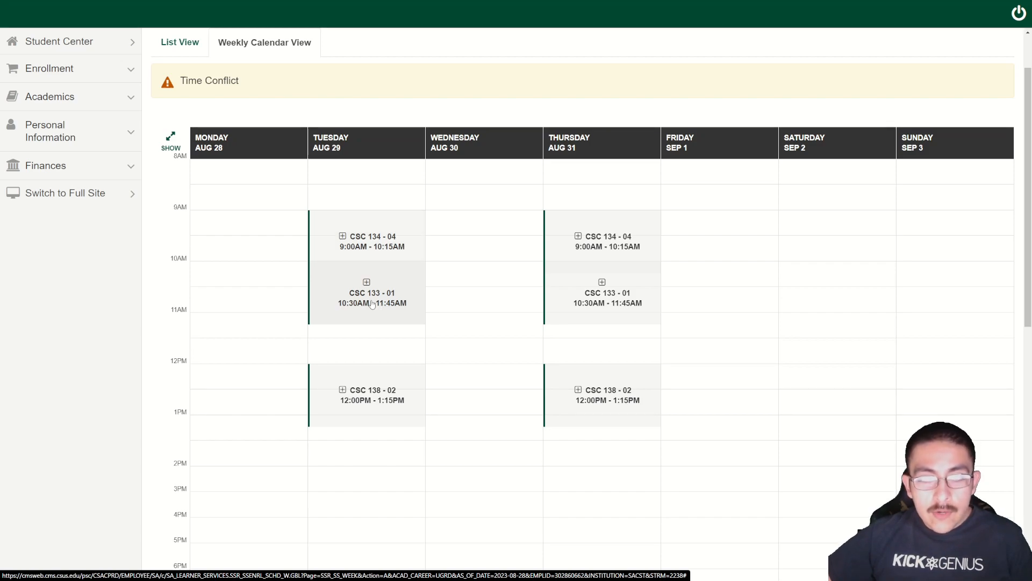
left_click(372, 304)
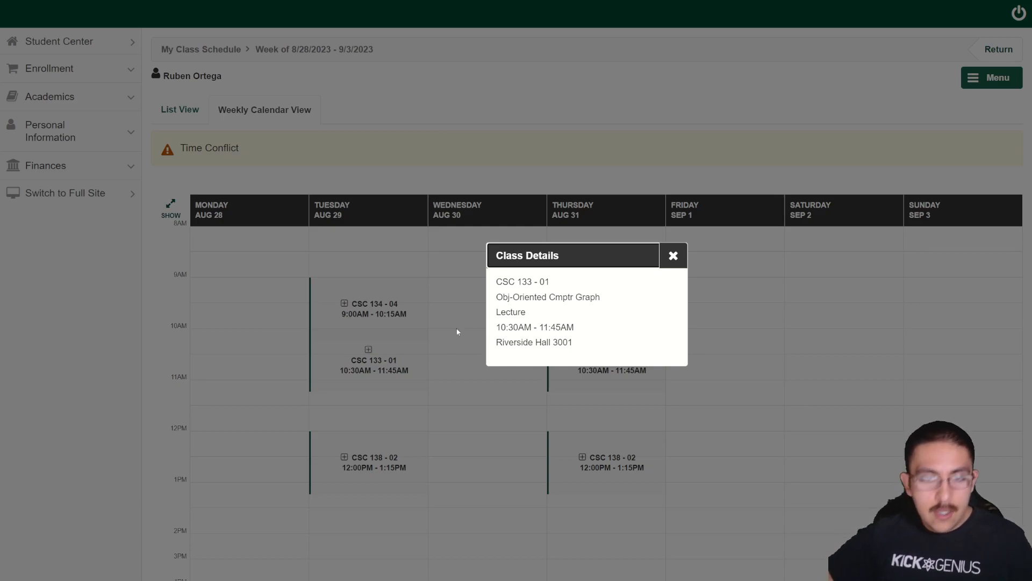
left_click(451, 341)
scroll(356, 379, "down", 2)
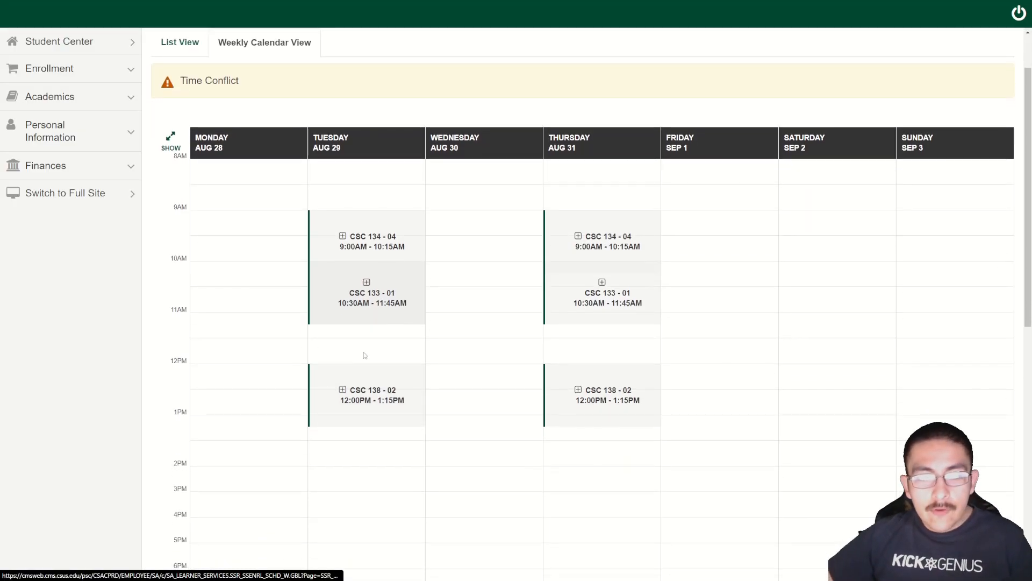
scroll(404, 362, "down", 1)
scroll(403, 362, "down", 1)
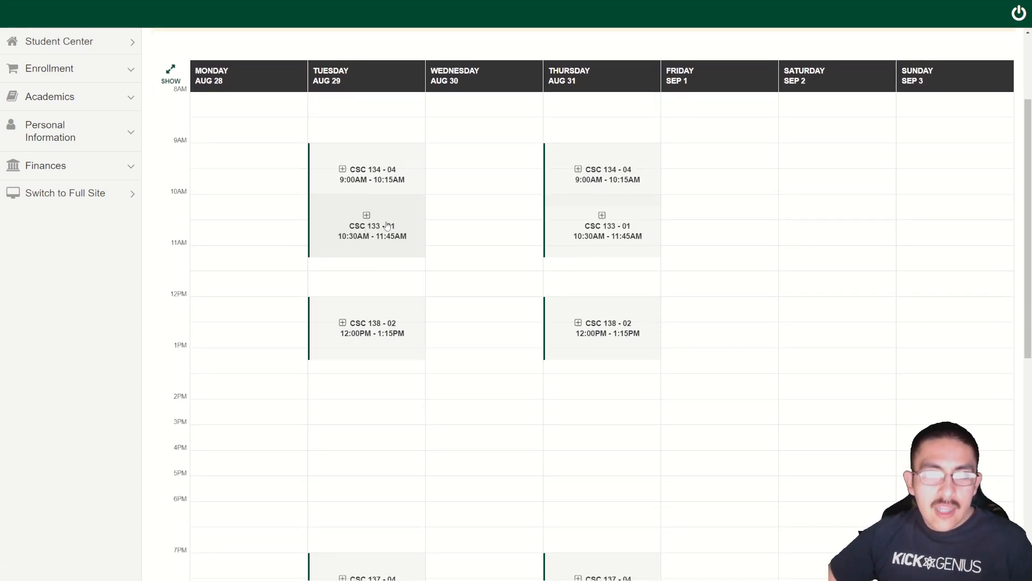
left_click(356, 341)
left_click(363, 299)
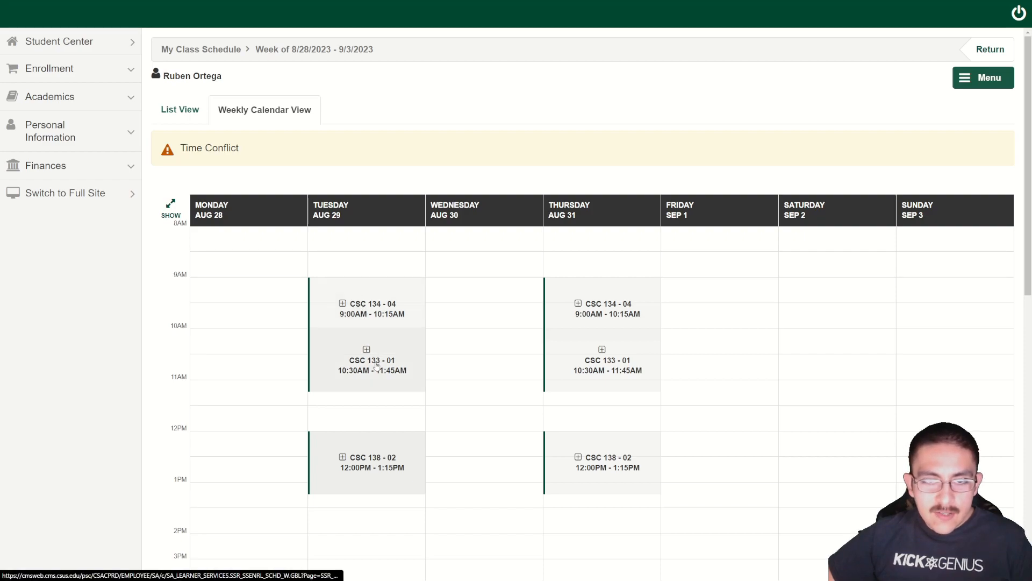
scroll(379, 363, "down", 2)
left_click(367, 326)
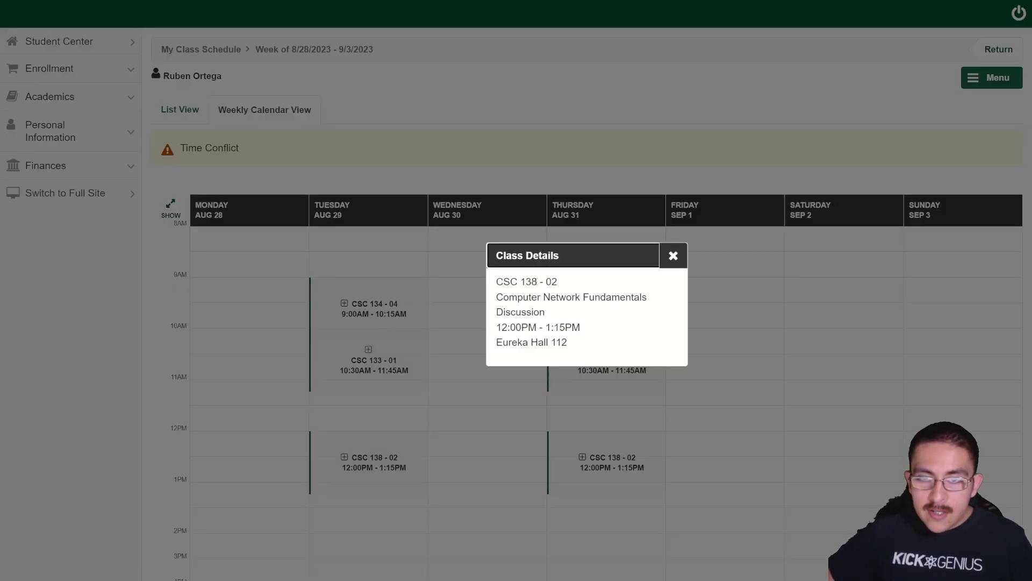
left_click_drag(647, 298, 615, 296)
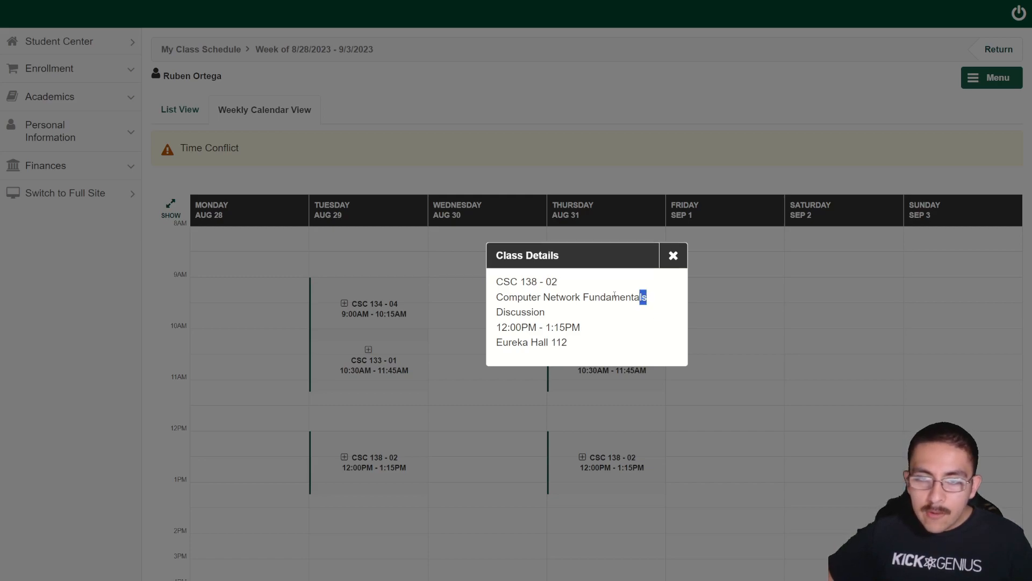
left_click(676, 256)
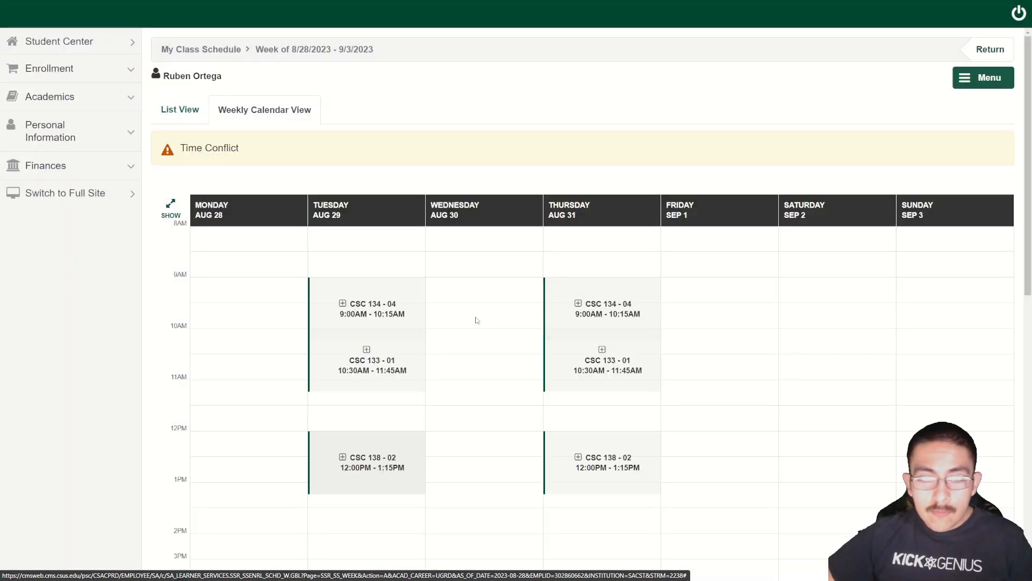
scroll(477, 321, "down", 4)
scroll(434, 309, "down", 3)
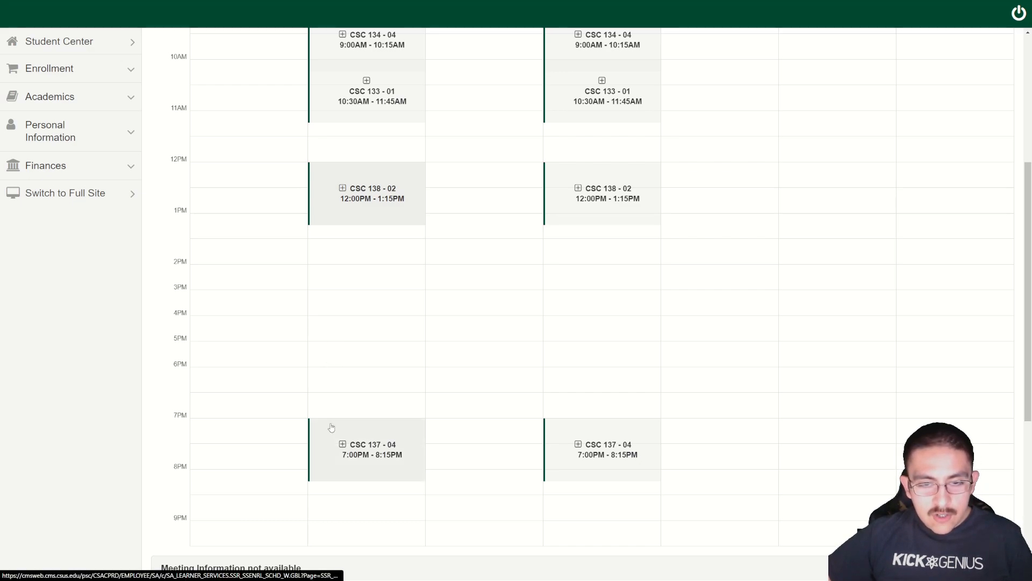
scroll(331, 426, "down", 1)
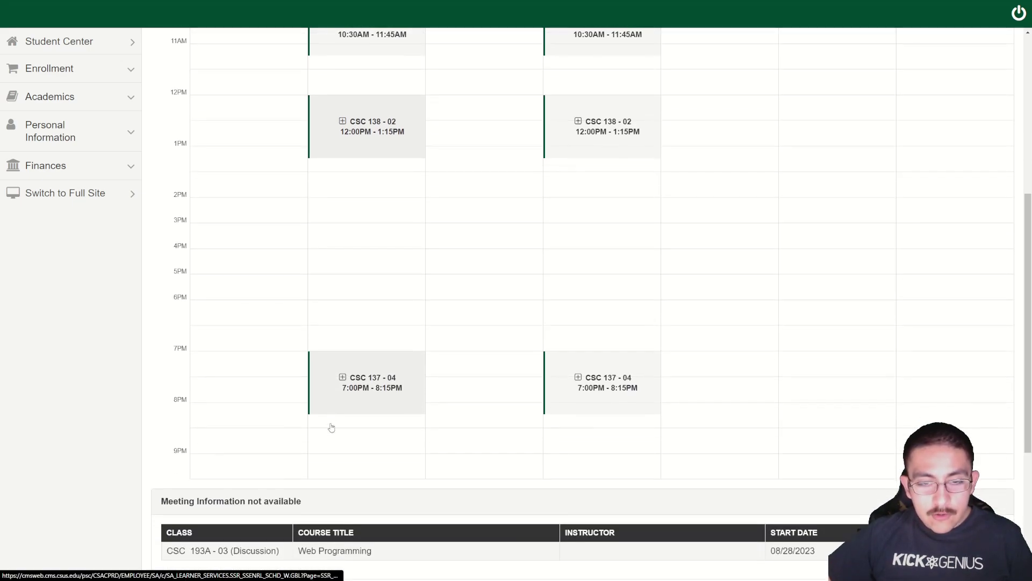
left_click(365, 393)
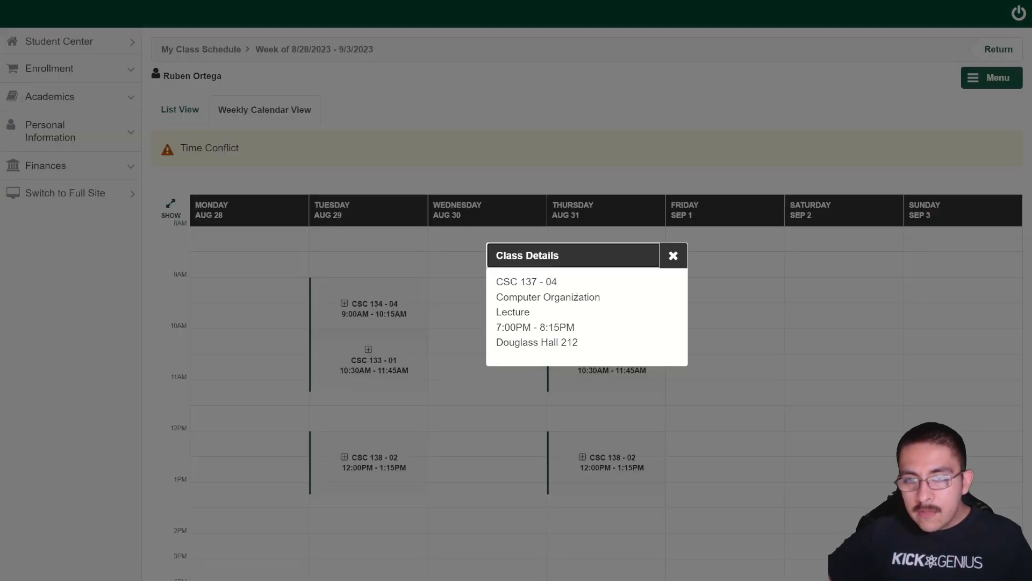
left_click(471, 406)
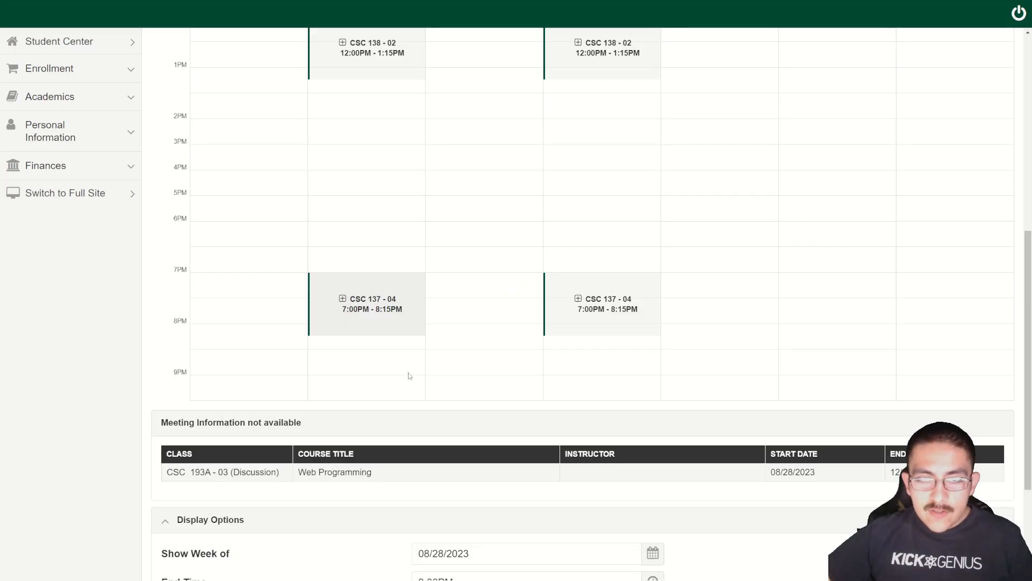
scroll(399, 367, "down", 2)
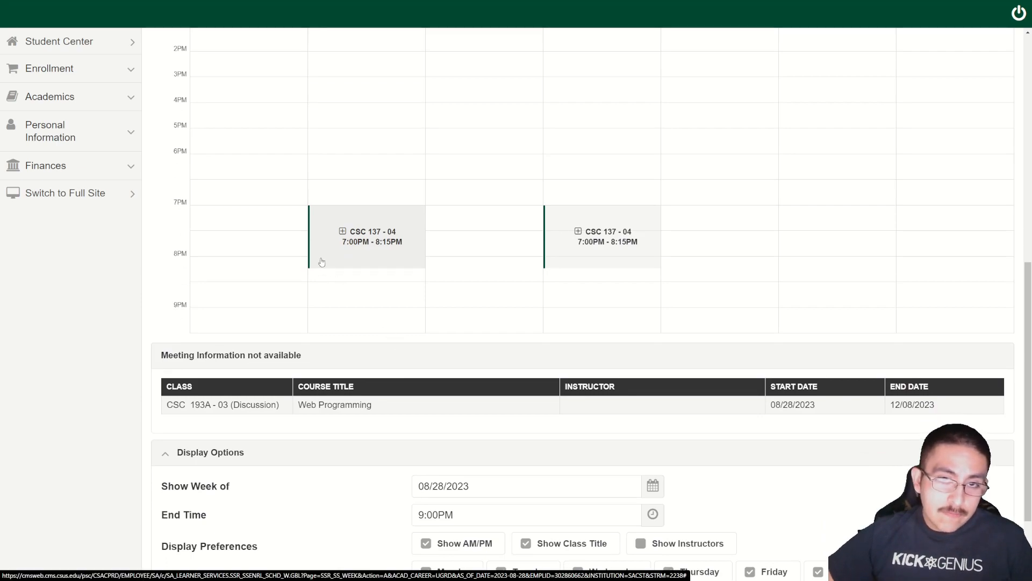
scroll(329, 272, "down", 2)
scroll(323, 351, "up", 2)
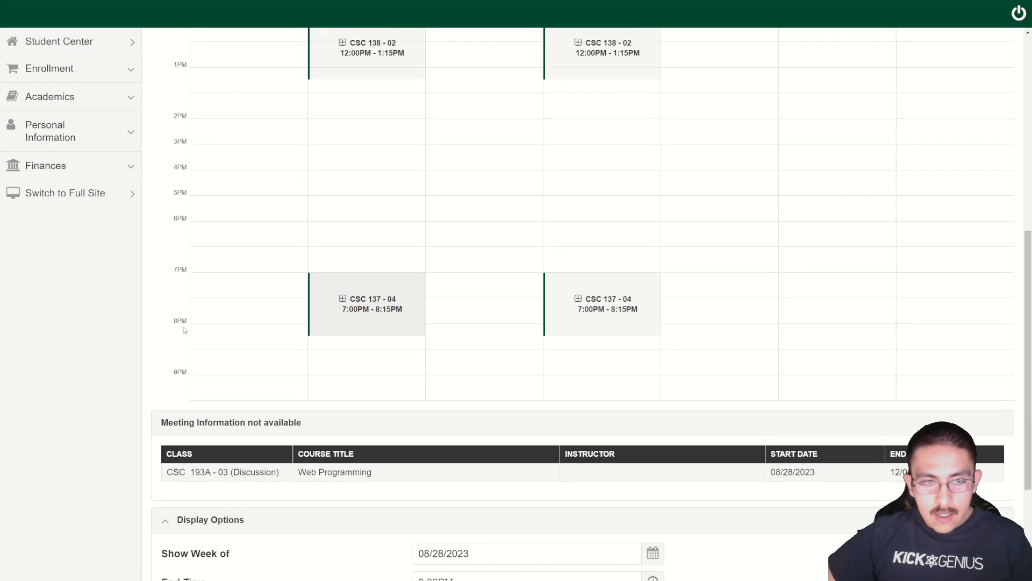
scroll(242, 347, "down", 2)
left_click_drag(162, 338, 260, 338)
left_click(370, 347)
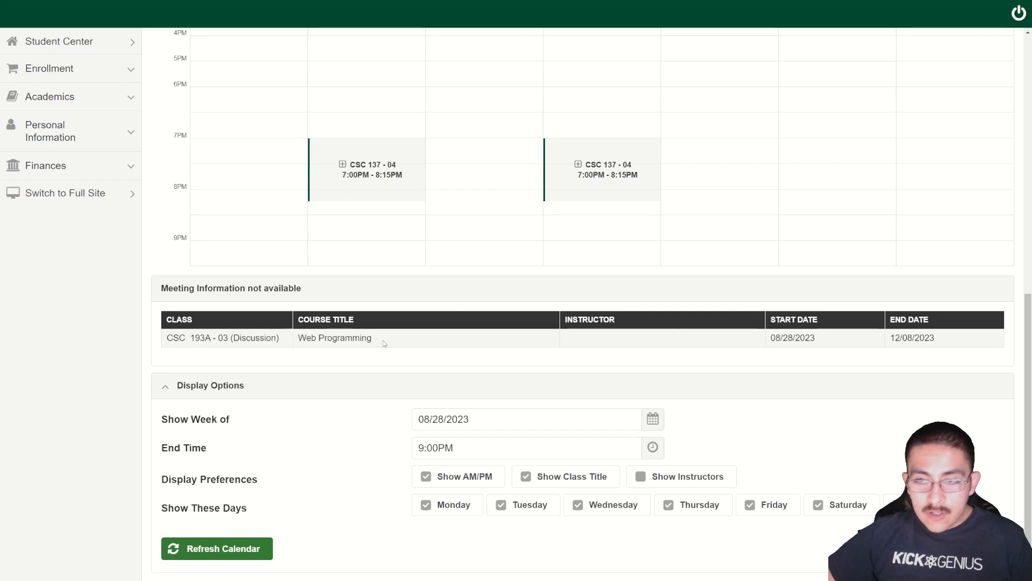
scroll(360, 338, "up", 3)
scroll(379, 335, "up", 3)
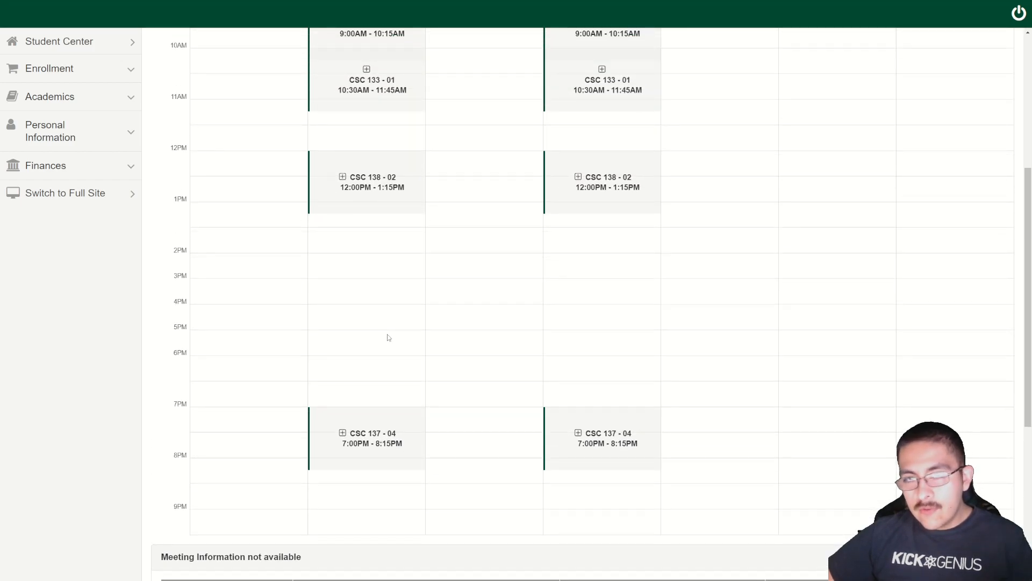
scroll(387, 334, "up", 3)
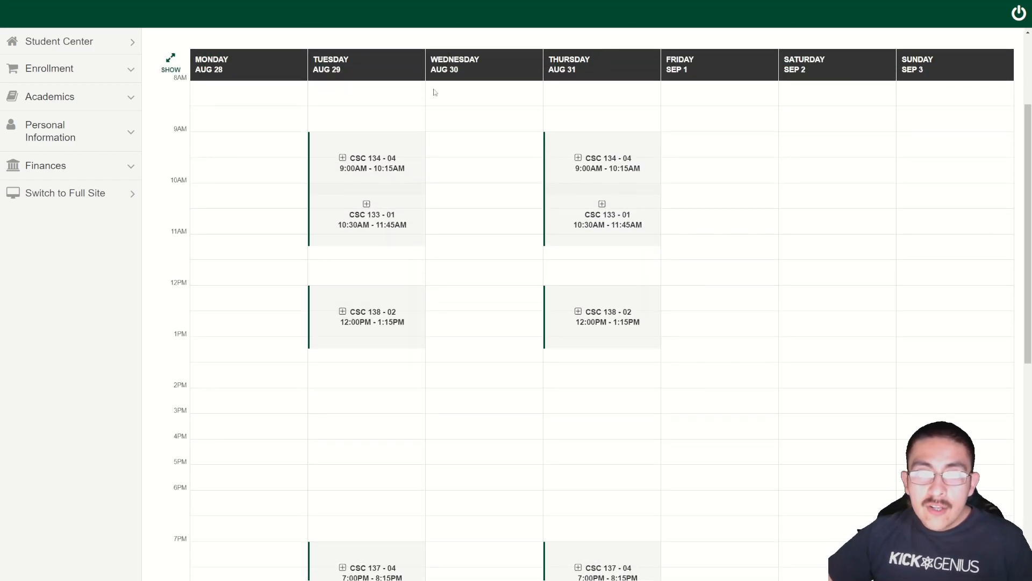
scroll(459, 207, "down", 4)
scroll(512, 344, "up", 3)
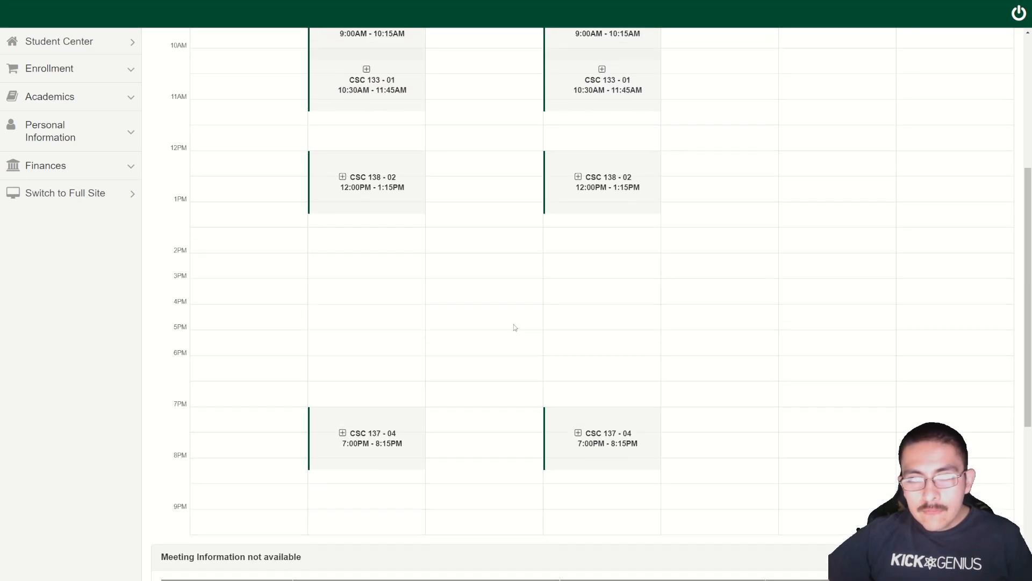
scroll(485, 322, "up", 4)
scroll(445, 223, "down", 1)
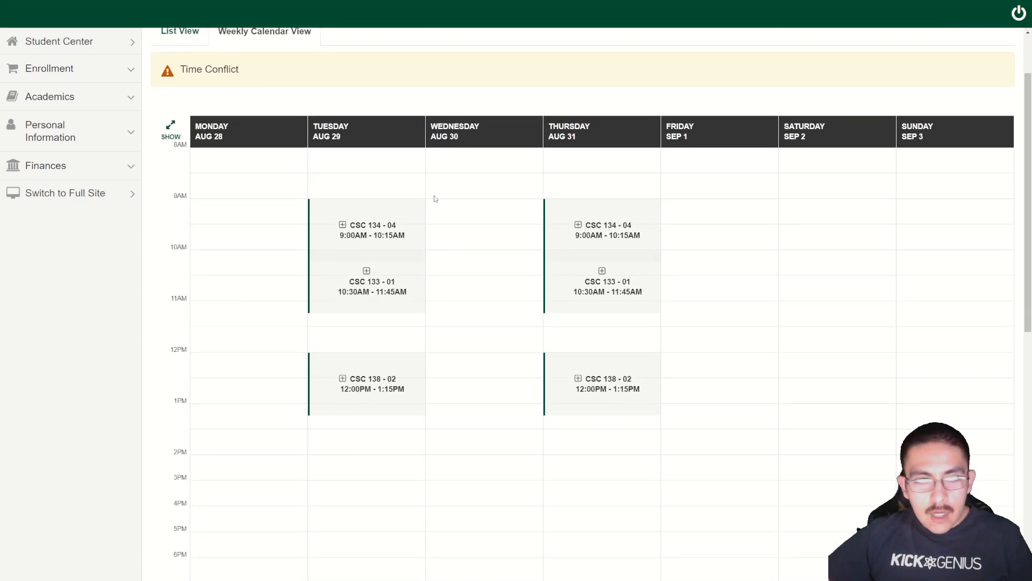
scroll(439, 185, "down", 5)
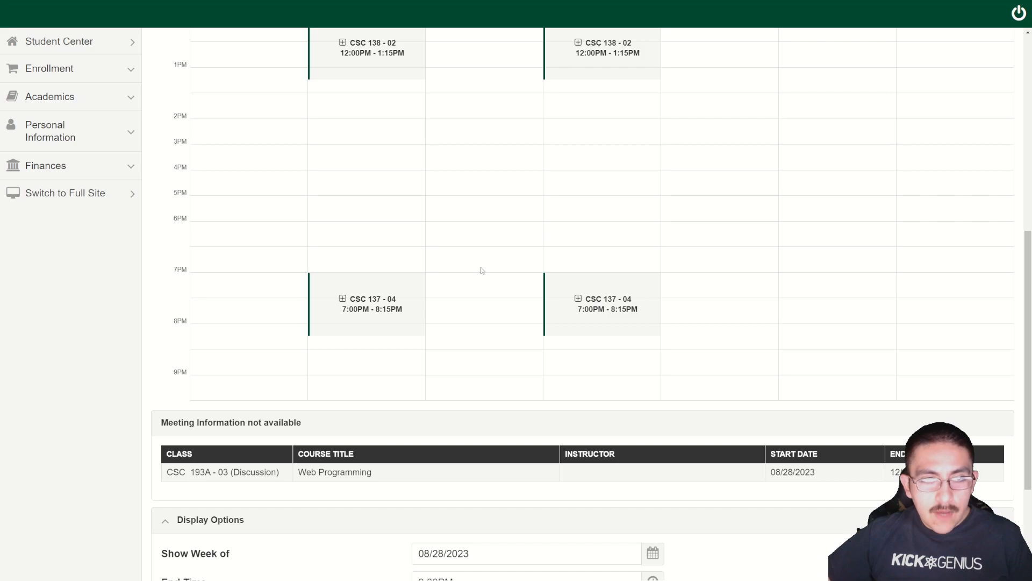
scroll(482, 270, "up", 1)
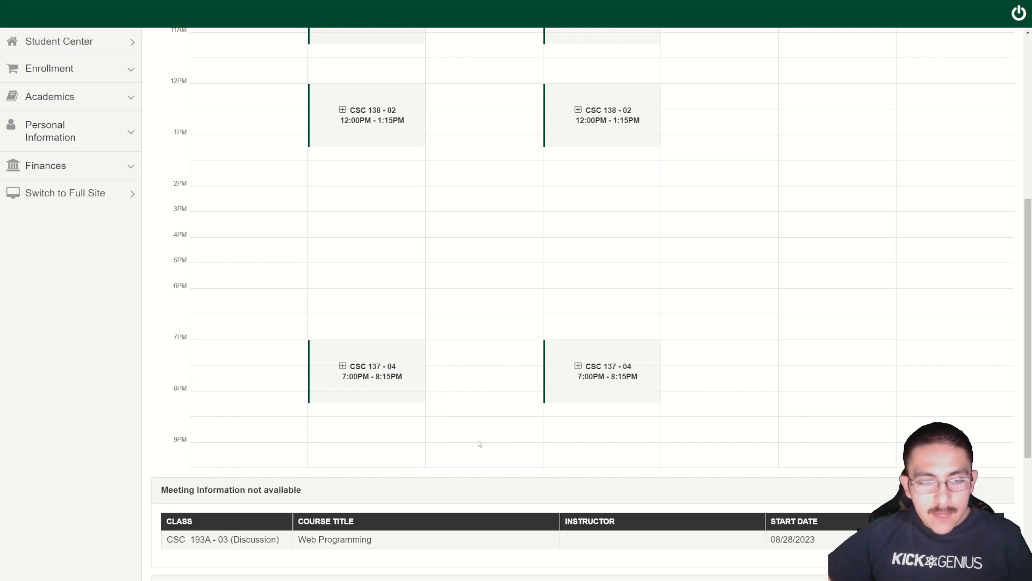
scroll(479, 443, "up", 5)
scroll(500, 404, "up", 5)
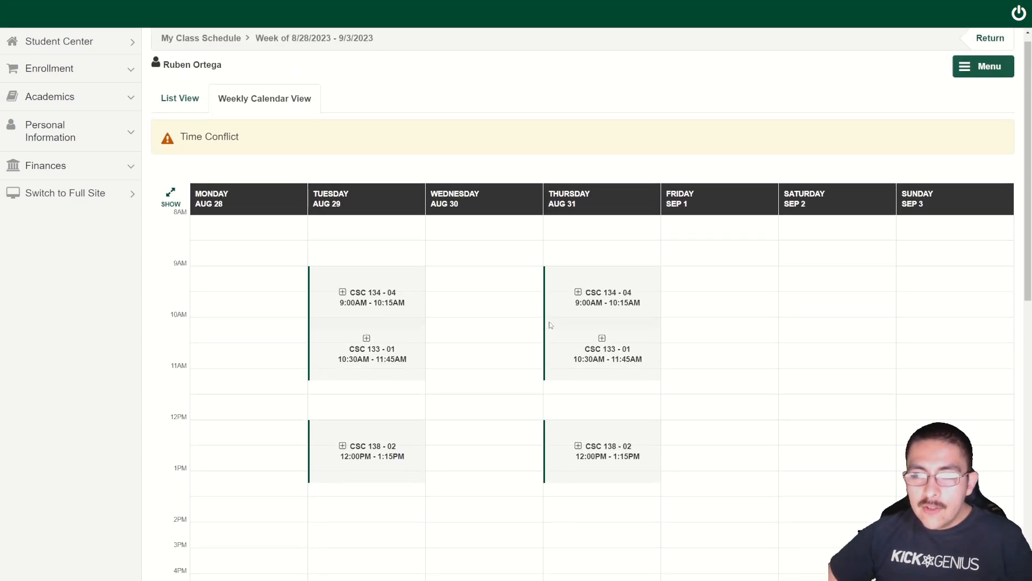
scroll(605, 274, "down", 3)
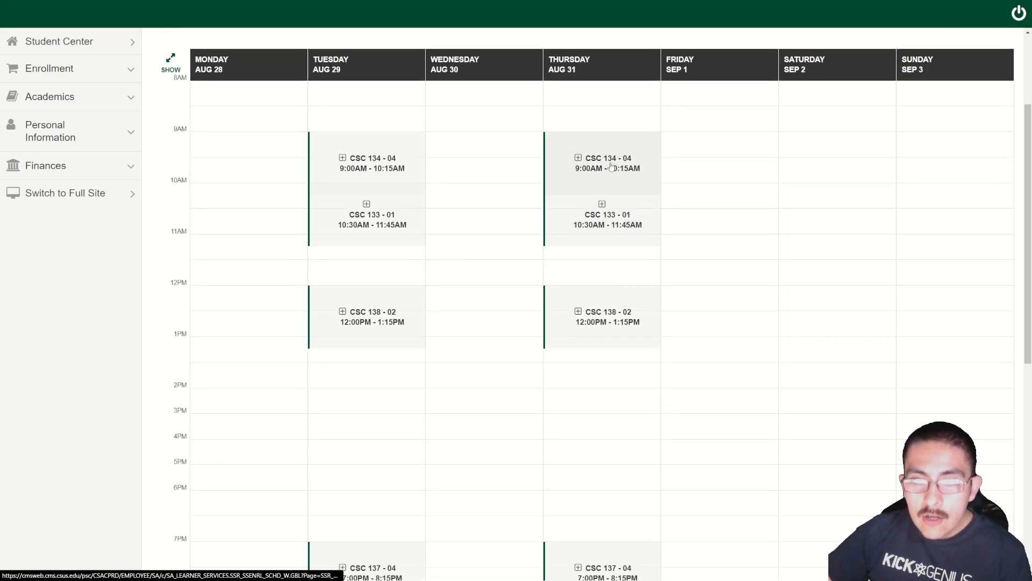
left_click(611, 167)
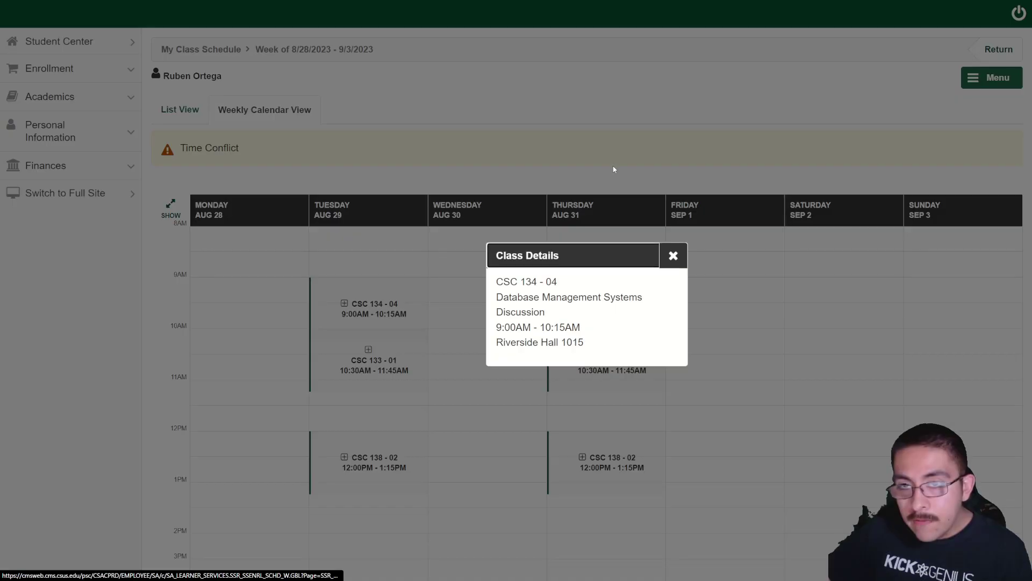
left_click(675, 256)
scroll(584, 274, "down", 2)
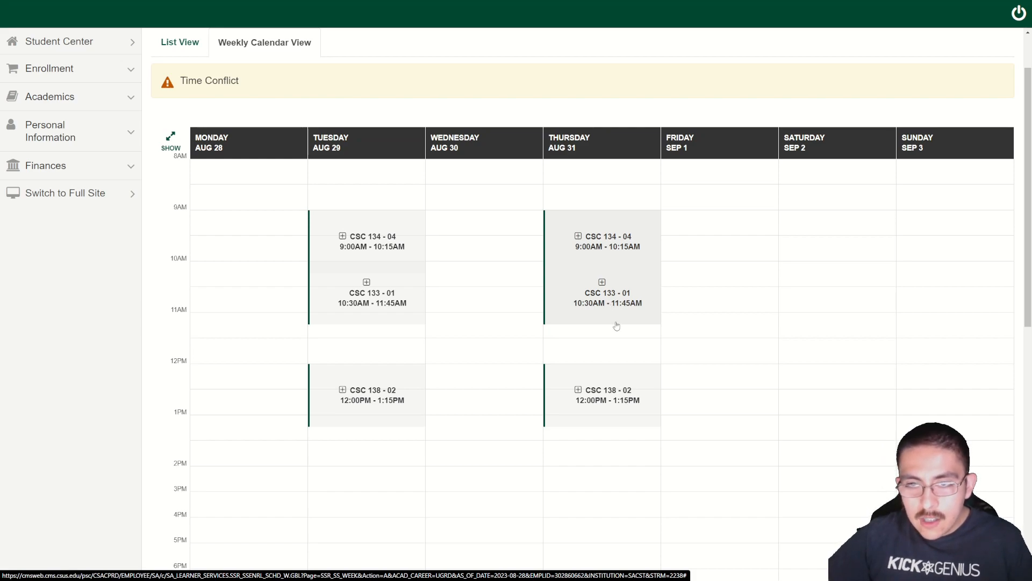
scroll(610, 307, "down", 1)
scroll(610, 301, "down", 1)
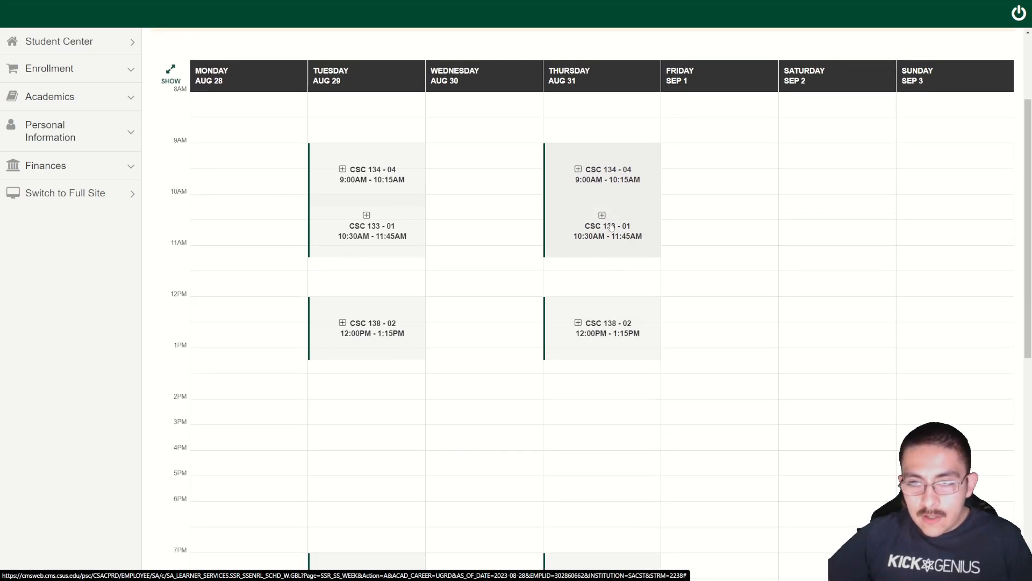
left_click(614, 331)
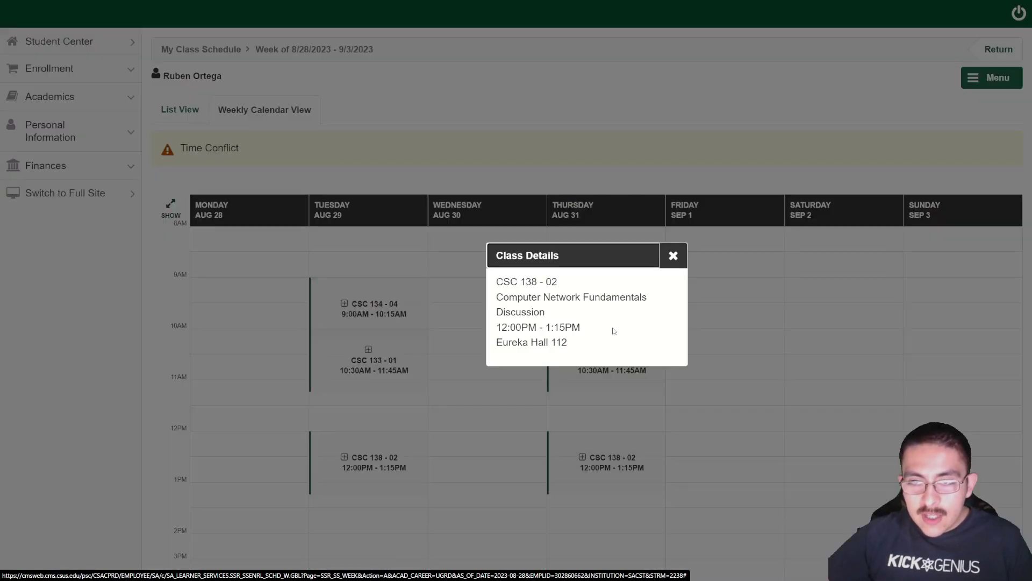
left_click(673, 255)
scroll(626, 303, "down", 3)
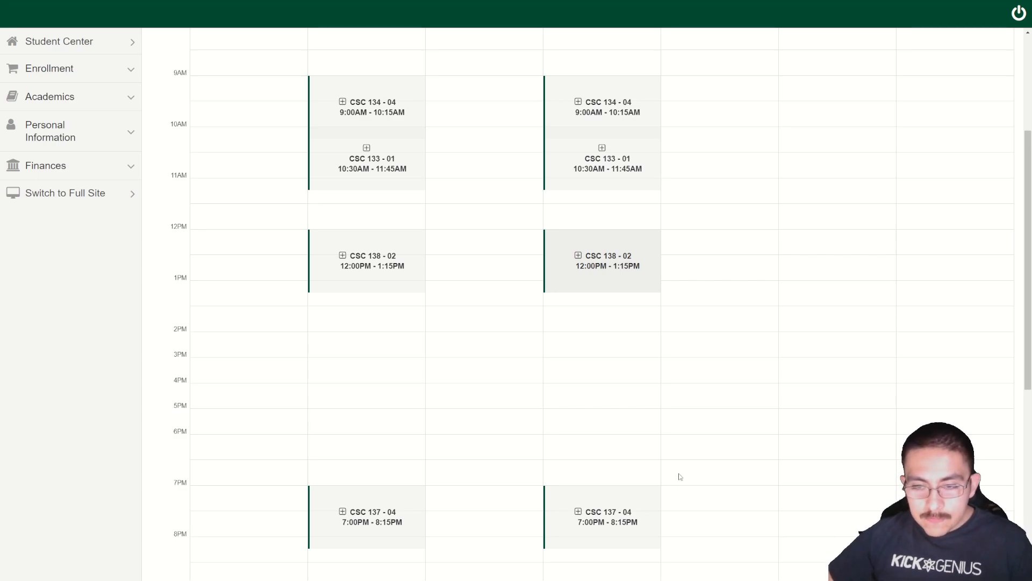
scroll(677, 487, "down", 2)
left_click(609, 443)
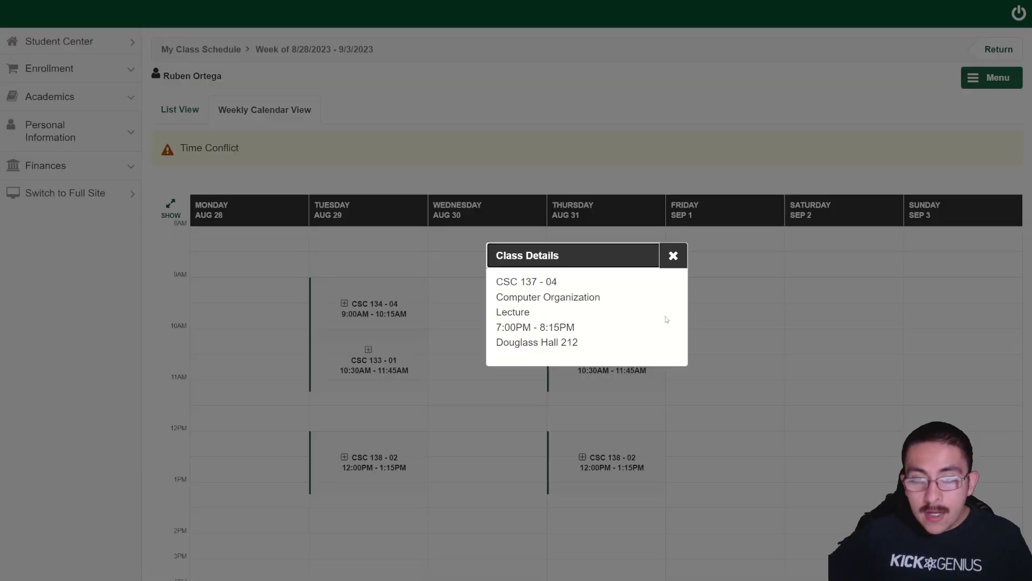
left_click(674, 256)
scroll(640, 357, "down", 5)
scroll(639, 358, "up", 2)
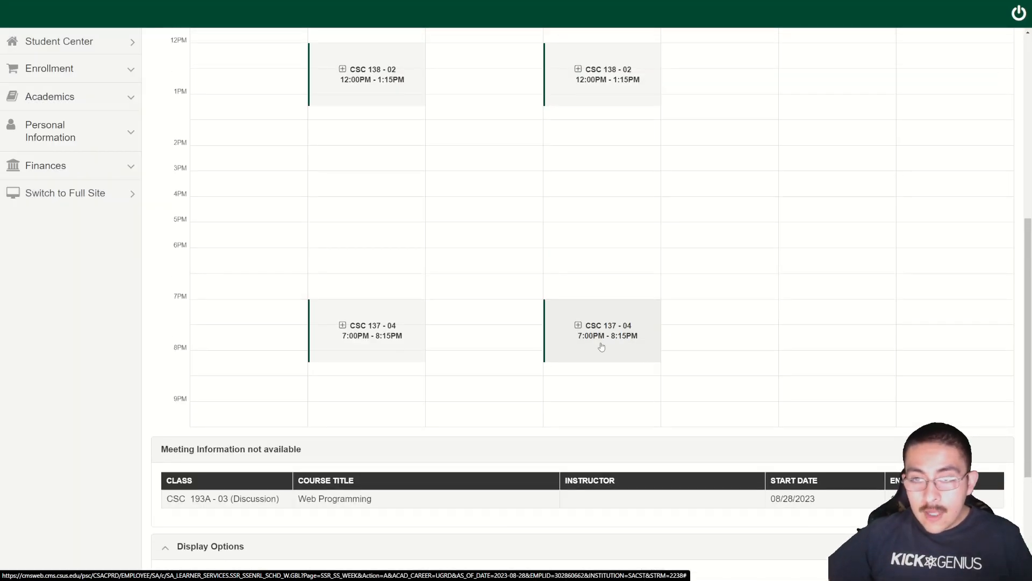
scroll(639, 358, "up", 2)
scroll(601, 345, "up", 2)
scroll(601, 345, "up", 2)
scroll(600, 345, "up", 3)
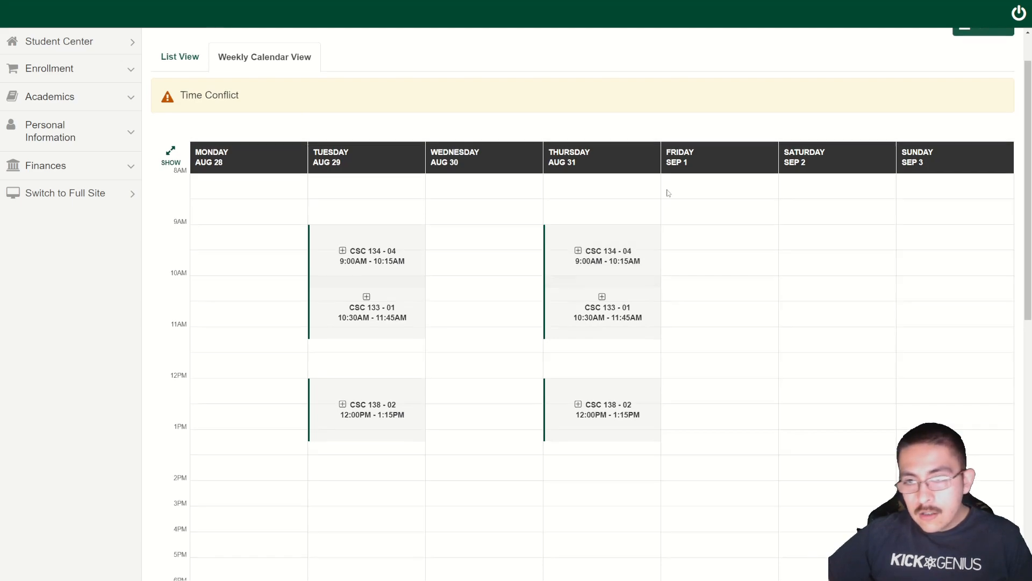
scroll(670, 212, "down", 1)
scroll(723, 380, "down", 2)
scroll(739, 344, "up", 4)
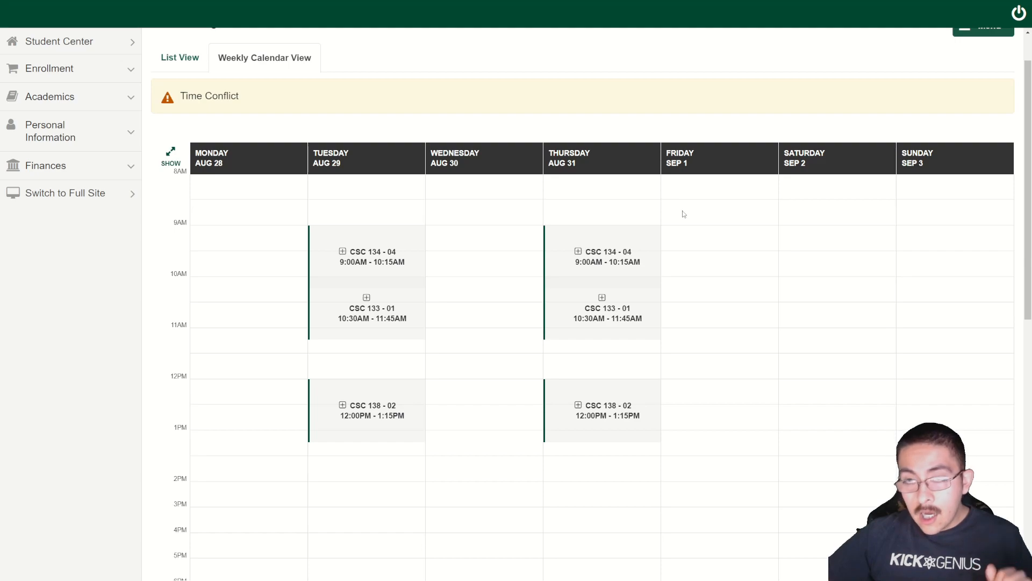
scroll(683, 214, "down", 1)
scroll(683, 214, "down", 1)
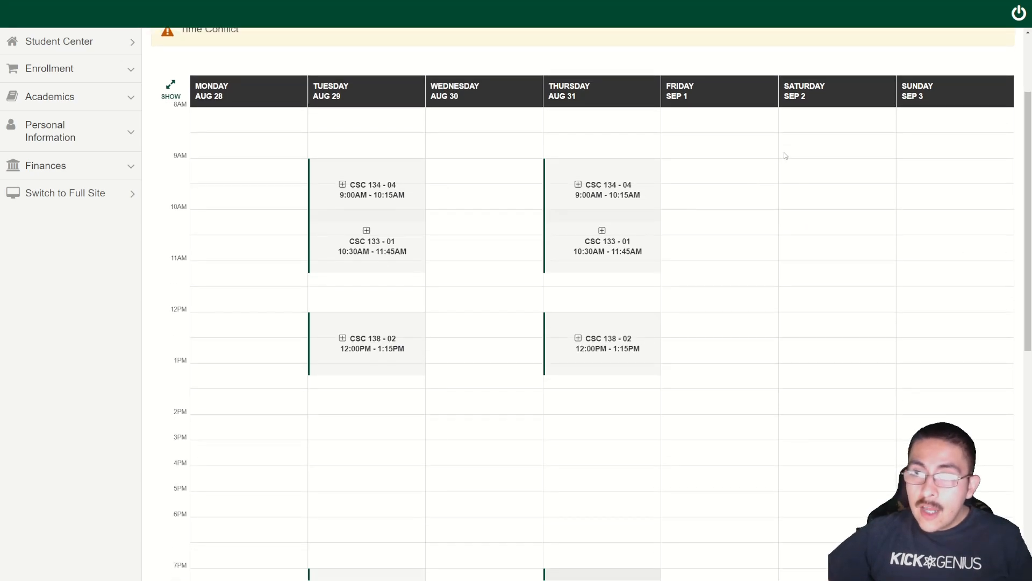
scroll(782, 139, "down", 1)
scroll(798, 242, "down", 1)
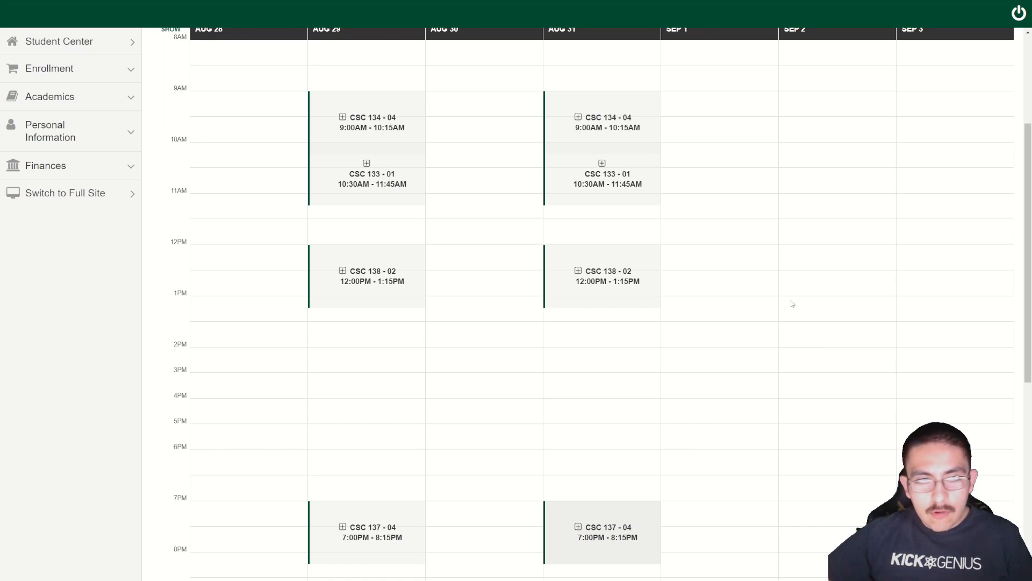
scroll(878, 470, "up", 5)
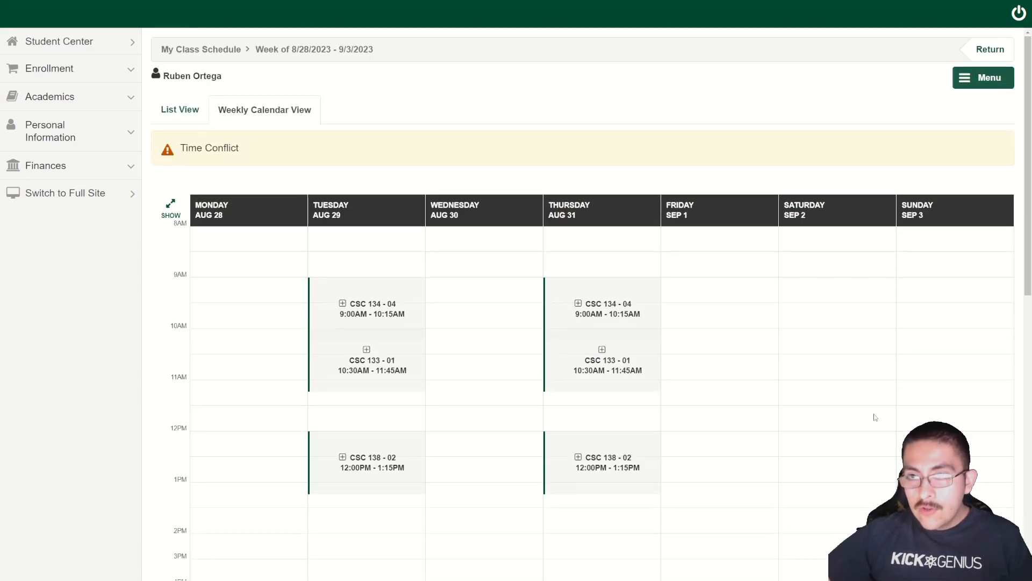
scroll(843, 335, "down", 2)
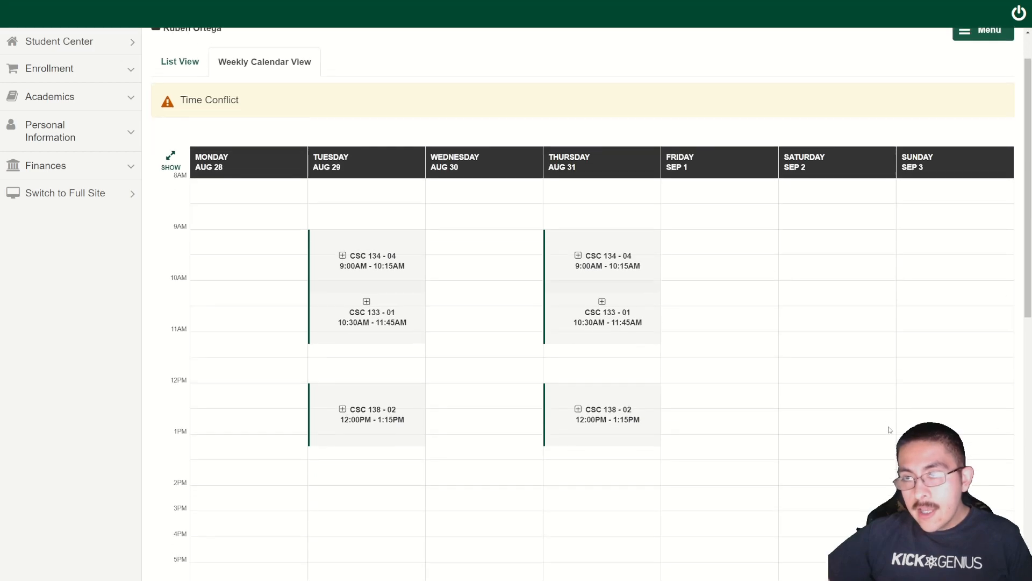
scroll(854, 364, "down", 3)
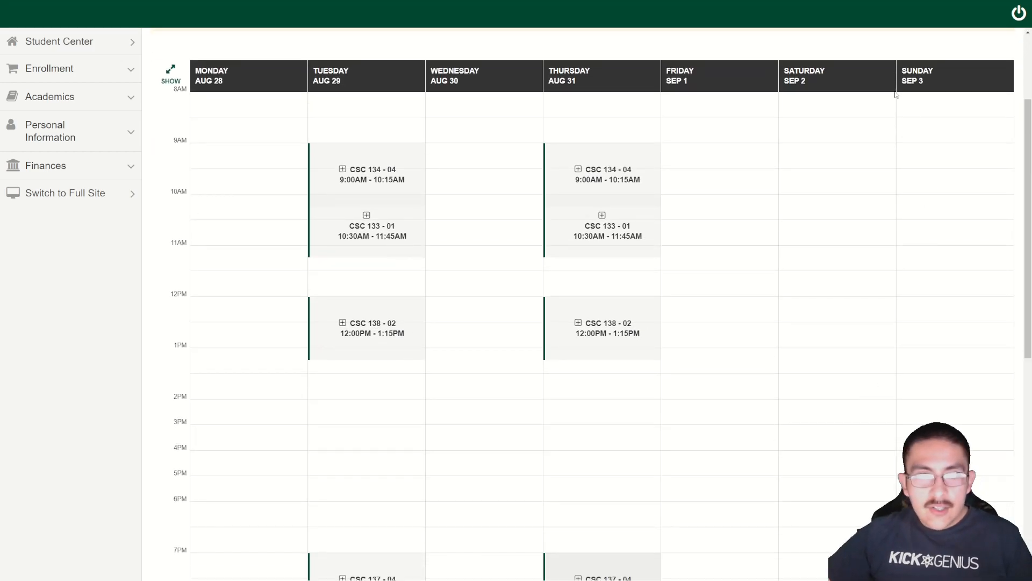
scroll(865, 395, "down", 2)
scroll(865, 394, "down", 2)
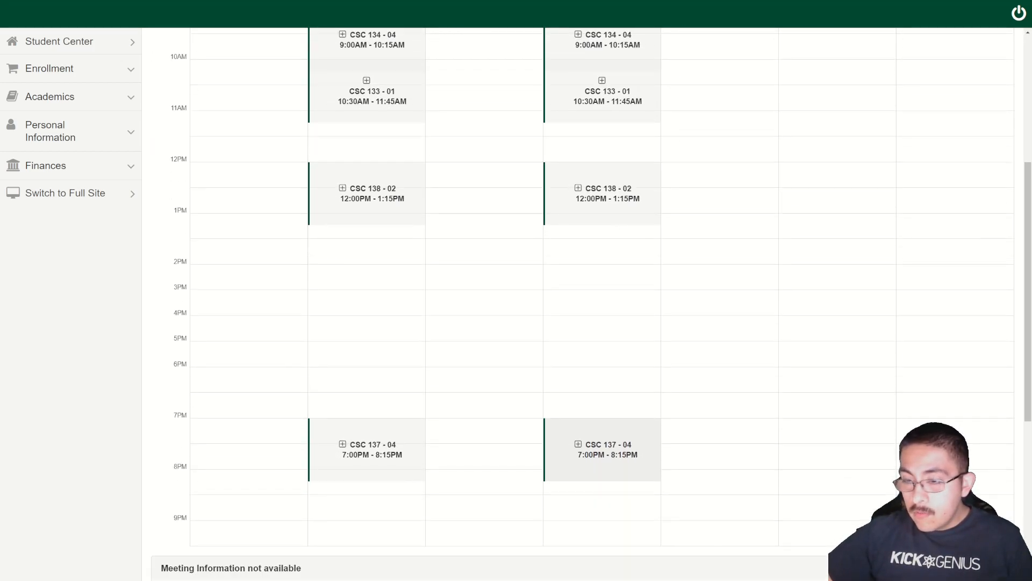
scroll(864, 395, "up", 3)
scroll(865, 323, "up", 4)
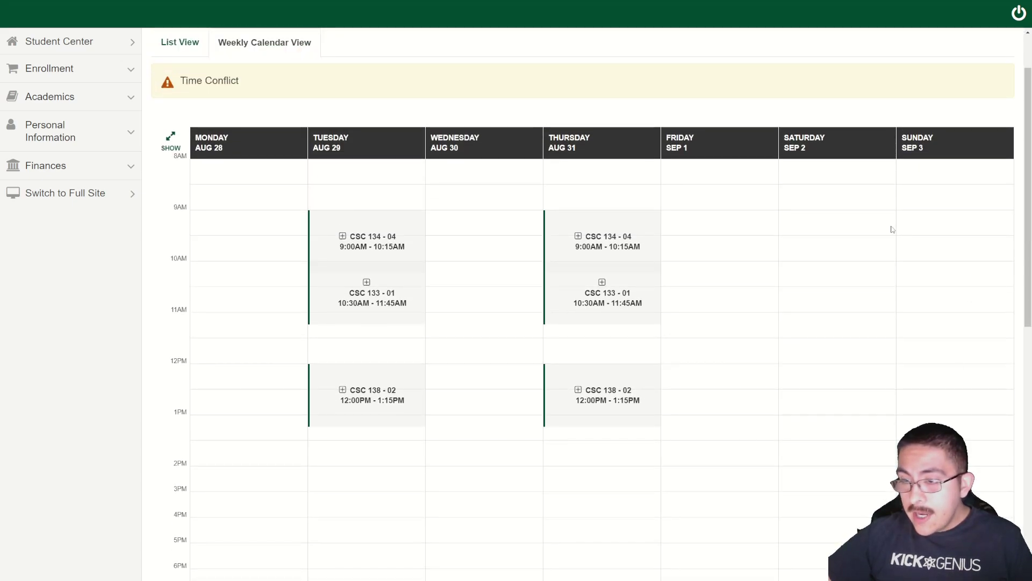
scroll(591, 250, "down", 2)
scroll(592, 251, "down", 2)
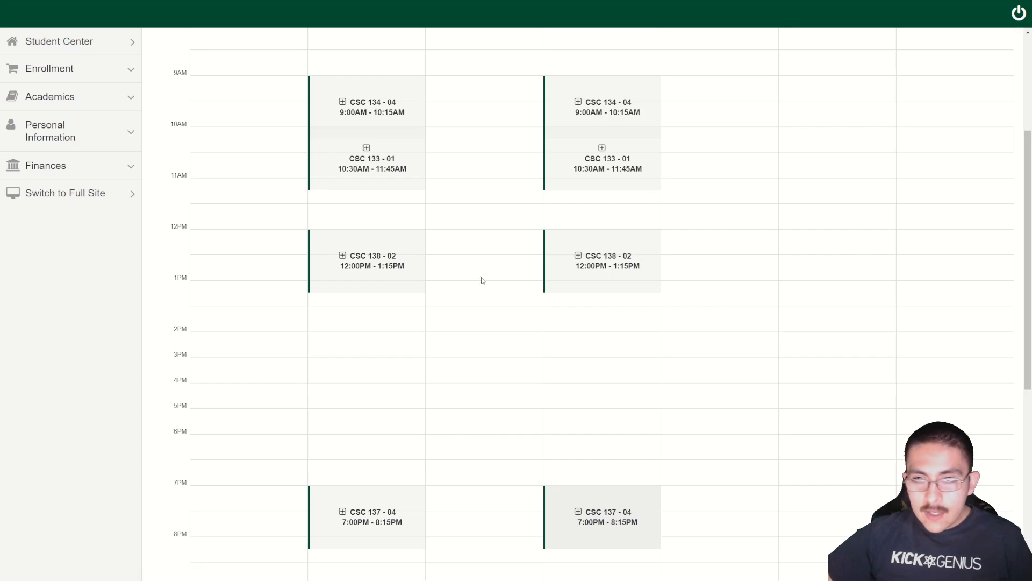
scroll(258, 174, "up", 2)
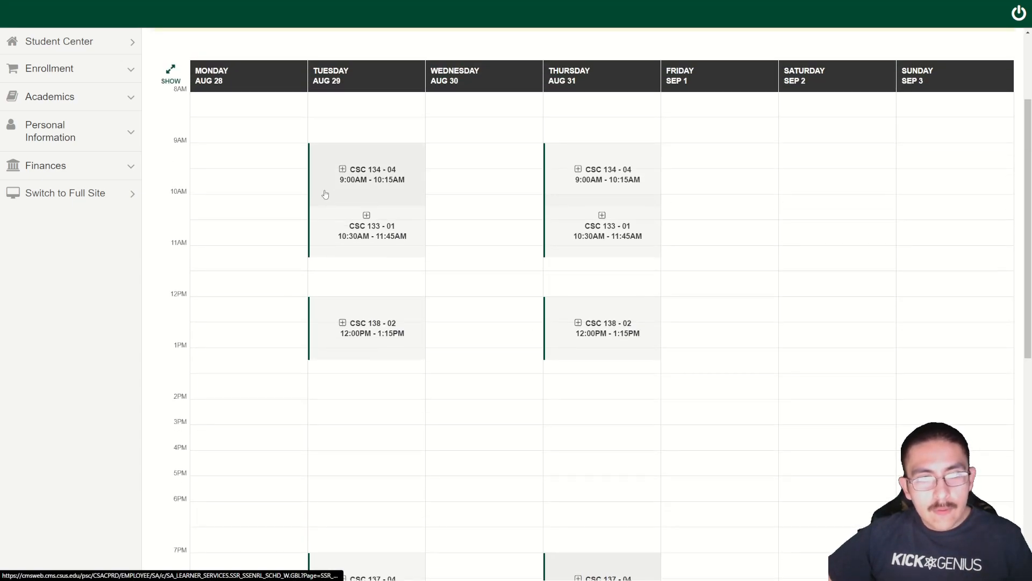
scroll(233, 145, "down", 2)
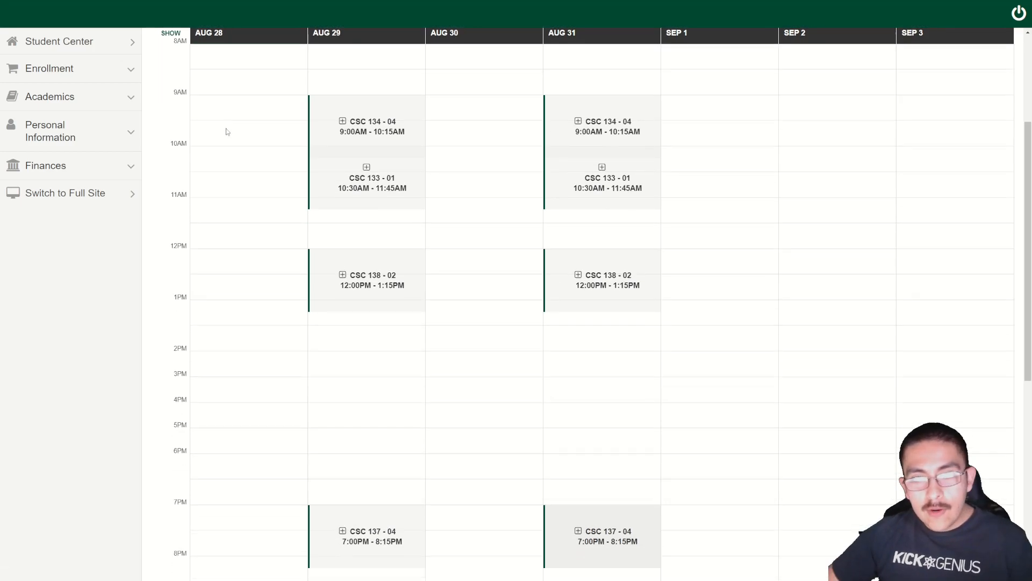
scroll(242, 178, "down", 2)
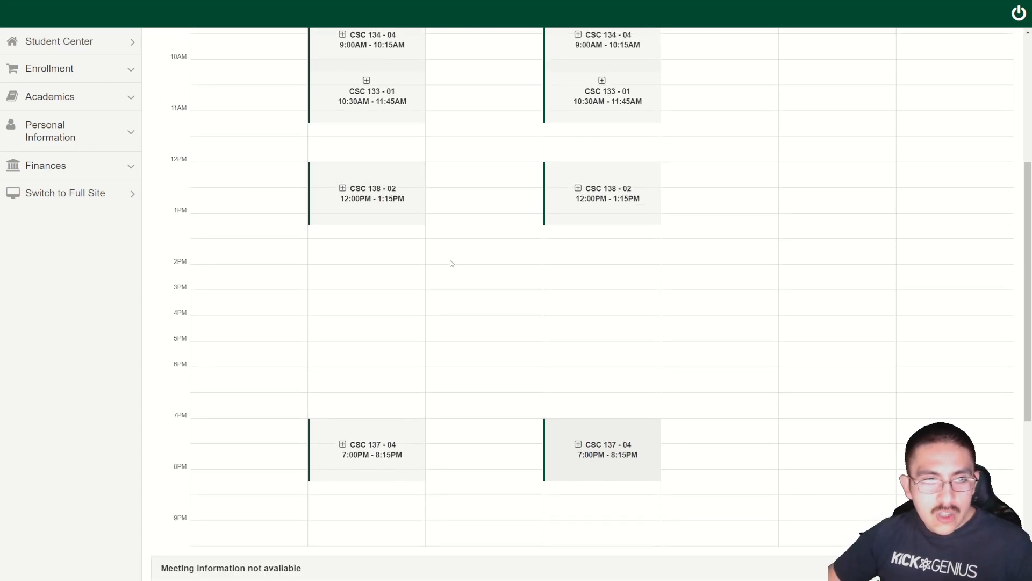
scroll(538, 308, "up", 3)
scroll(539, 308, "up", 3)
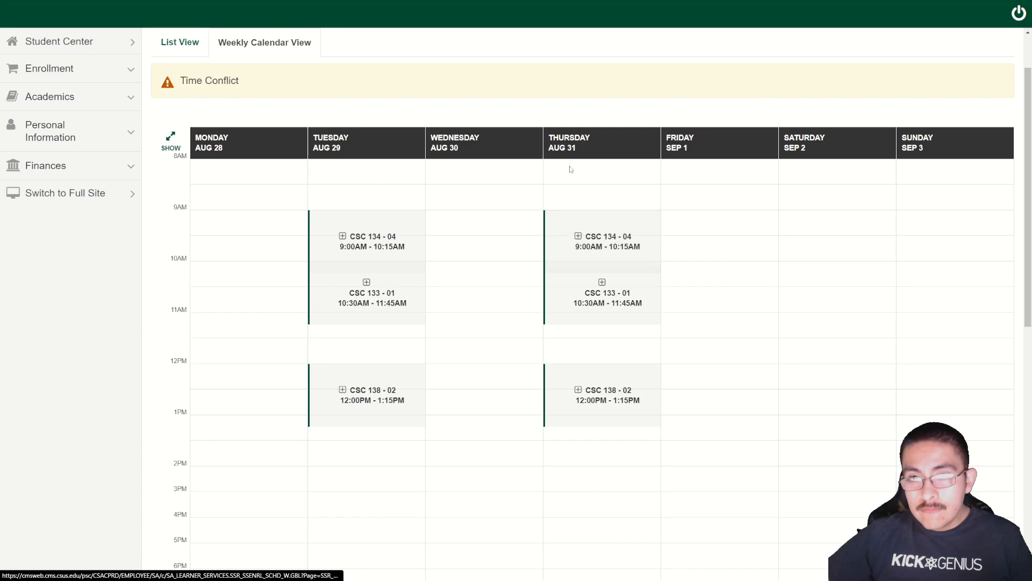
scroll(562, 407, "down", 2)
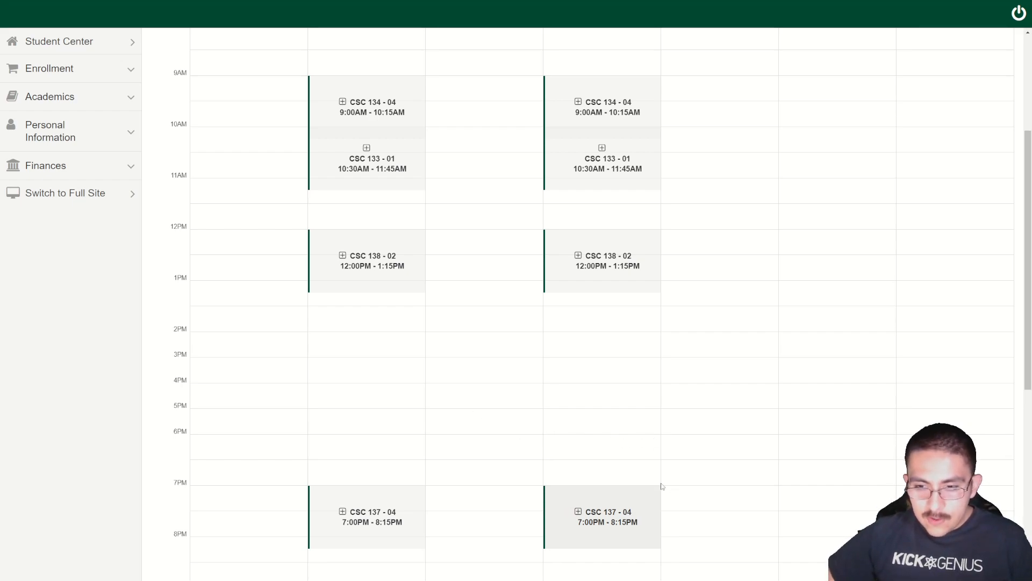
scroll(601, 476, "up", 2)
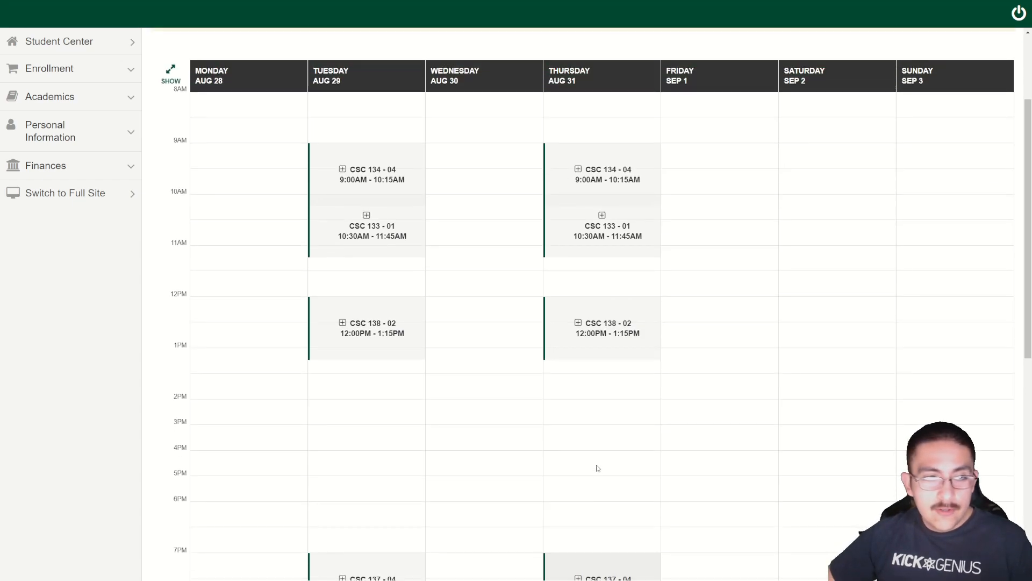
scroll(529, 454, "up", 4)
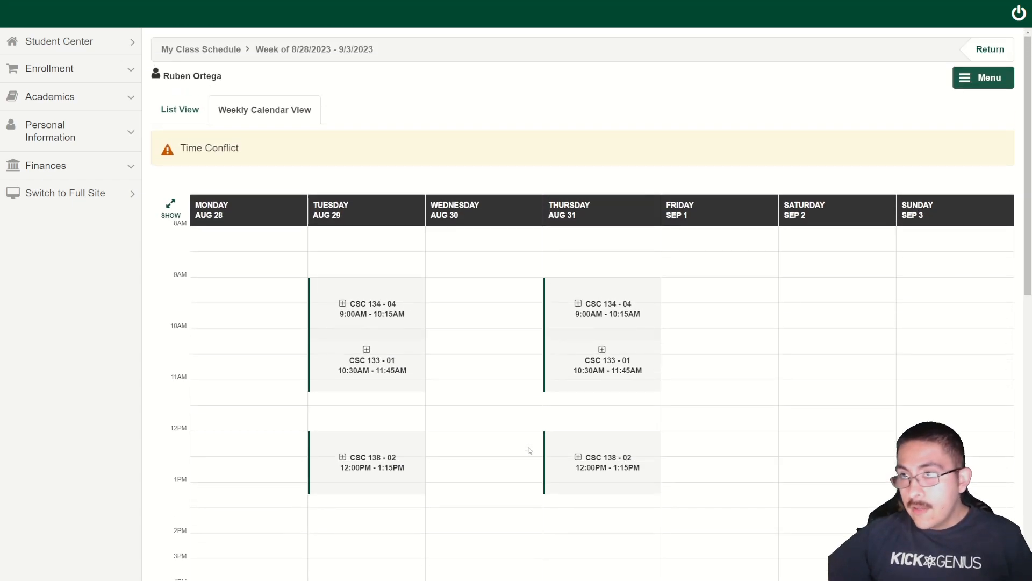
scroll(529, 450, "down", 3)
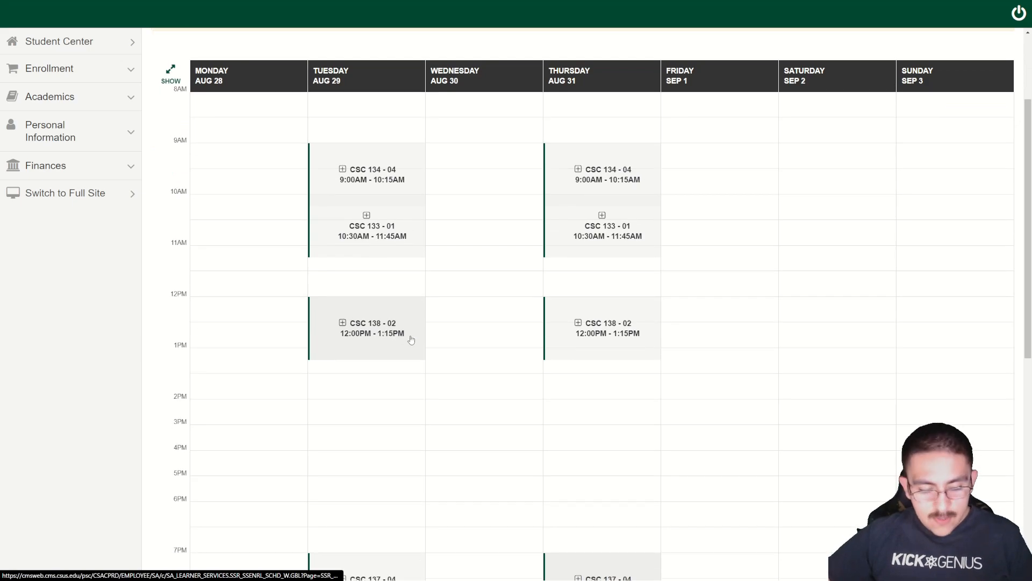
key("ctrl+minus")
scroll(412, 339, "down", 3)
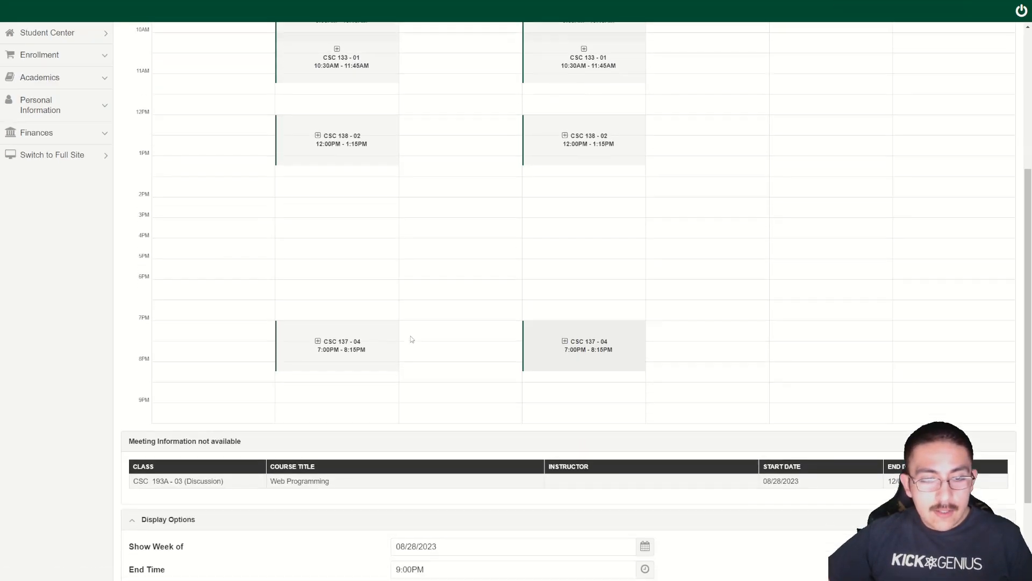
key("ctrl+plus")
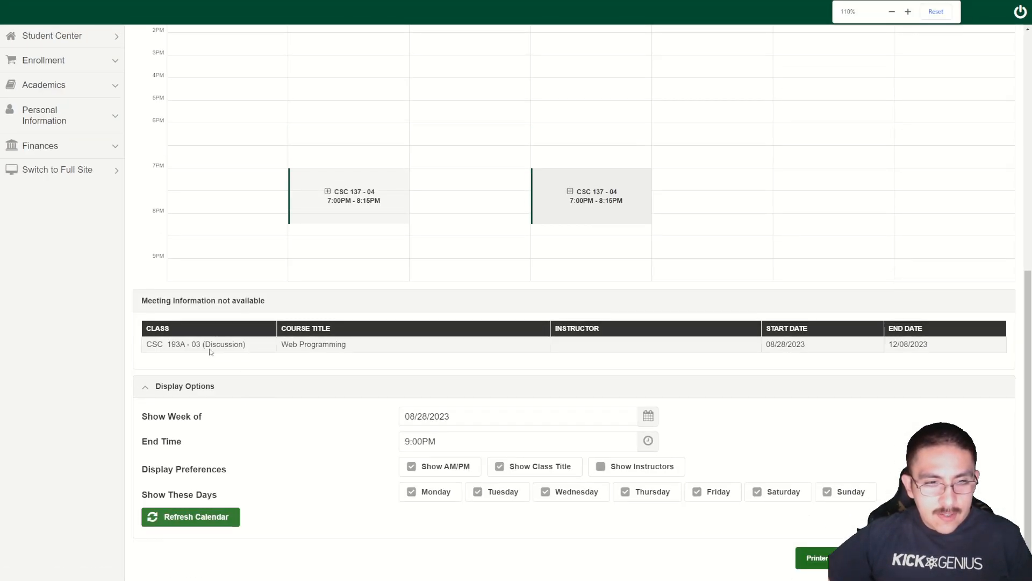
triple_click(211, 347)
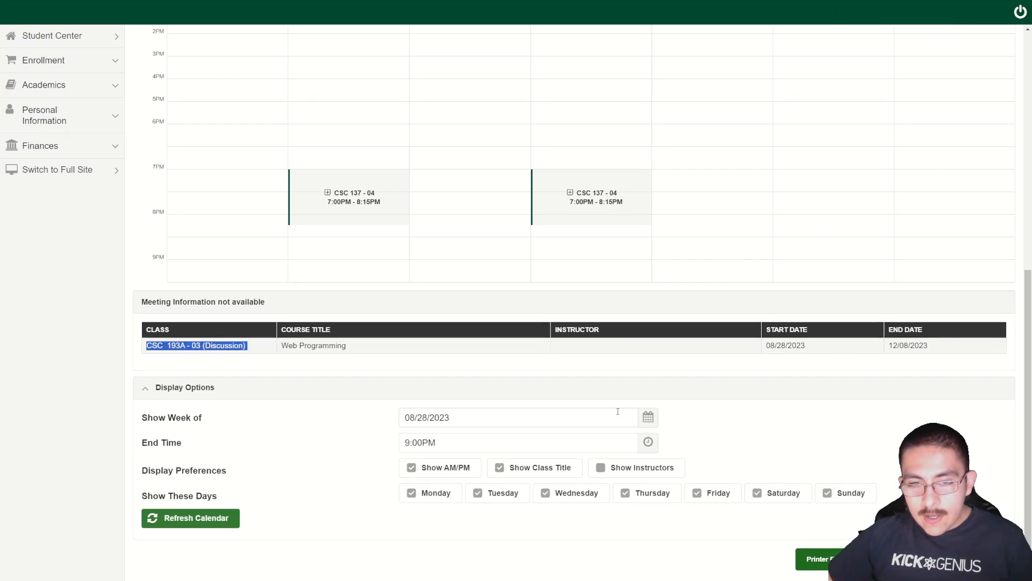
scroll(615, 413, "up", 5)
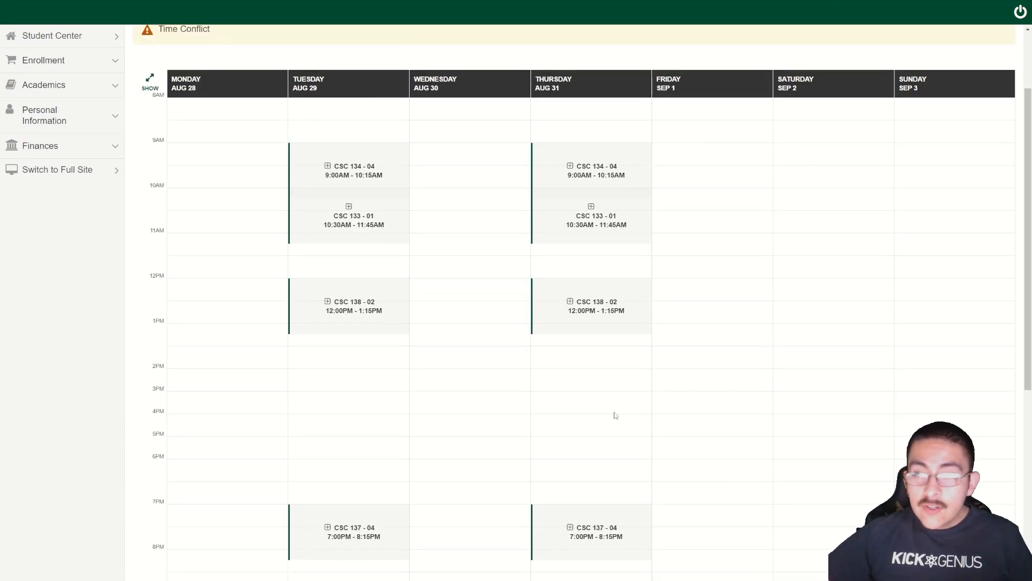